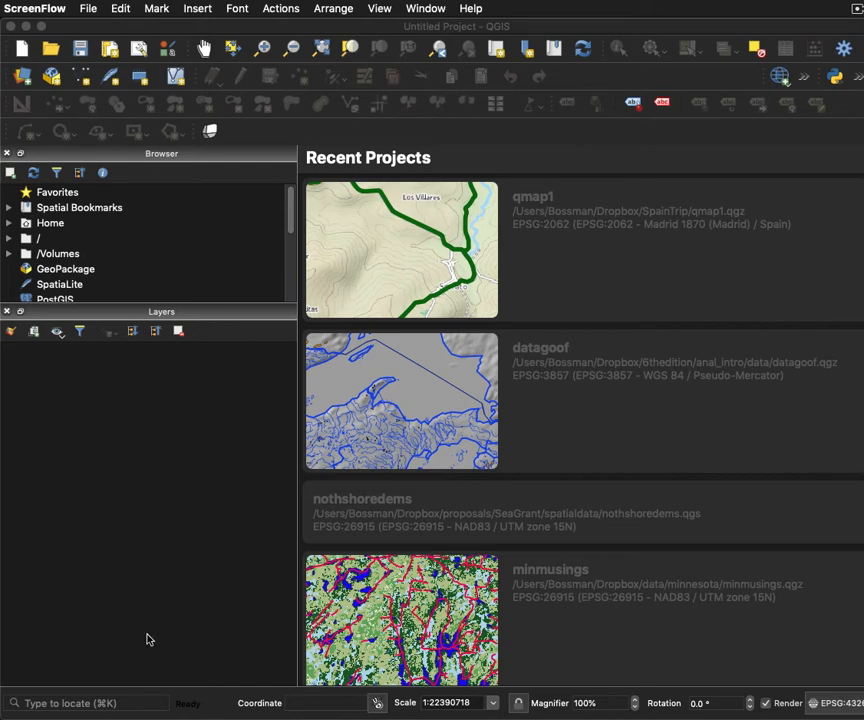
# - Show the Processing Toolbox panel
pyautogui.click(141, 31)
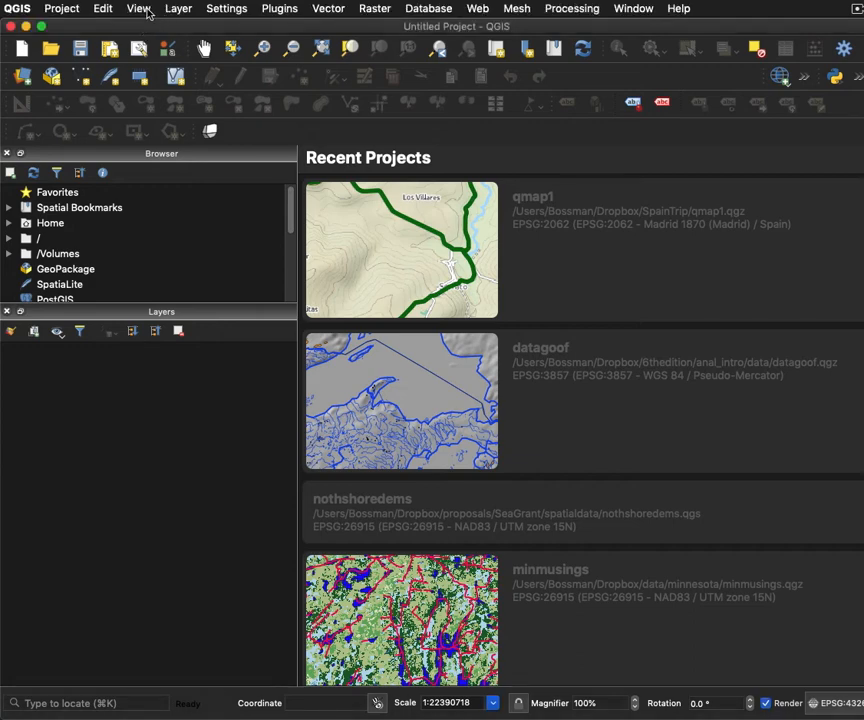
pyautogui.click(146, 10)
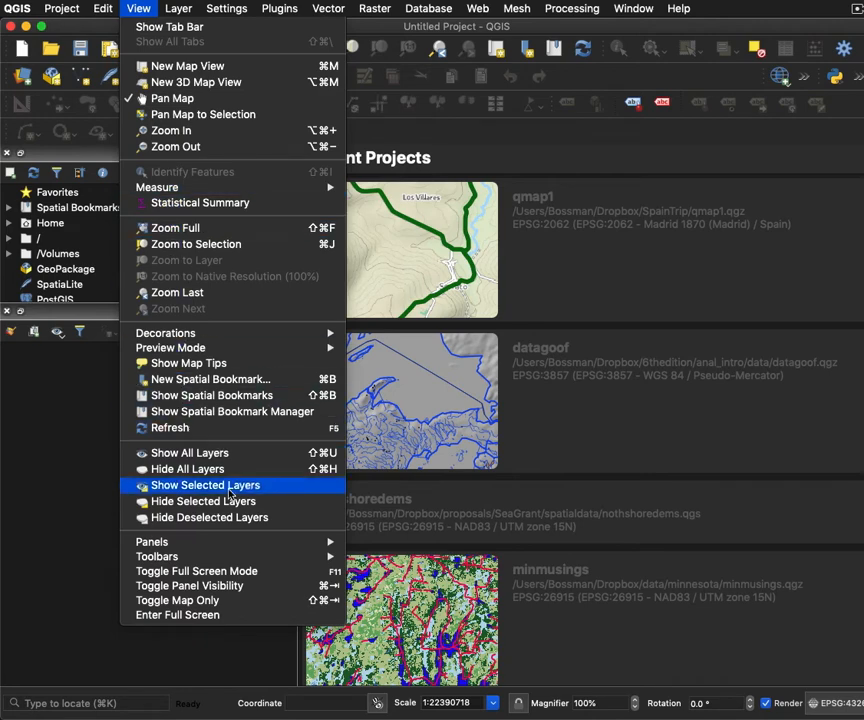
pyautogui.moveTo(248, 549)
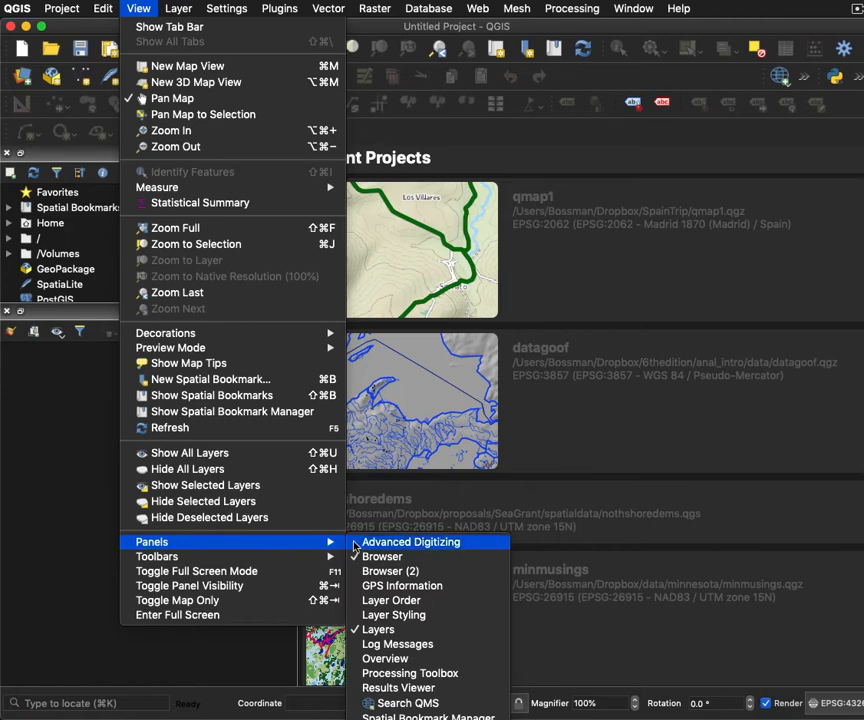
pyautogui.click(358, 674)
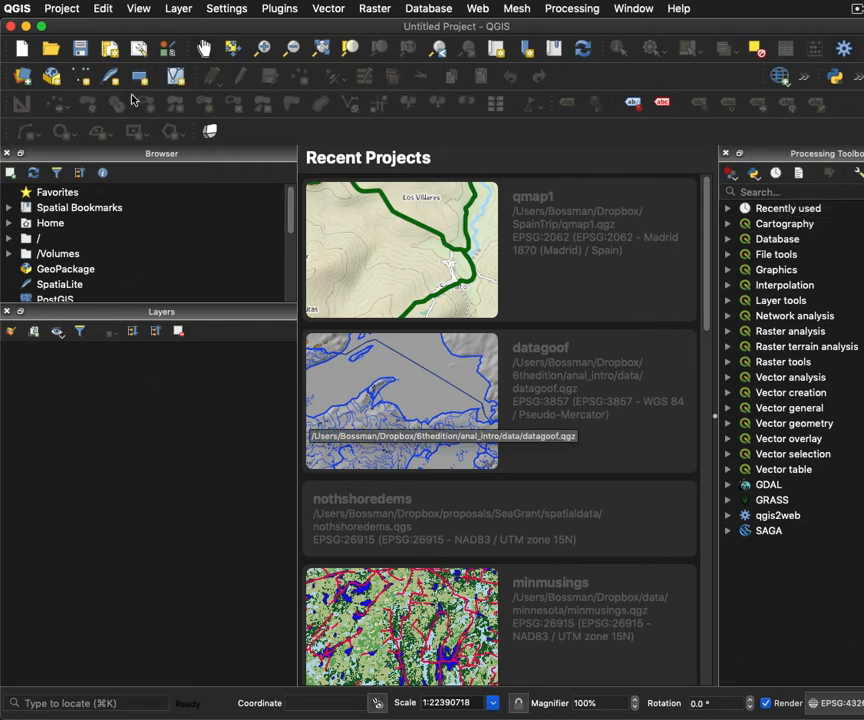
# - Turn the Advanced Digitizing Toolbar off and back on
pyautogui.click(137, 10)
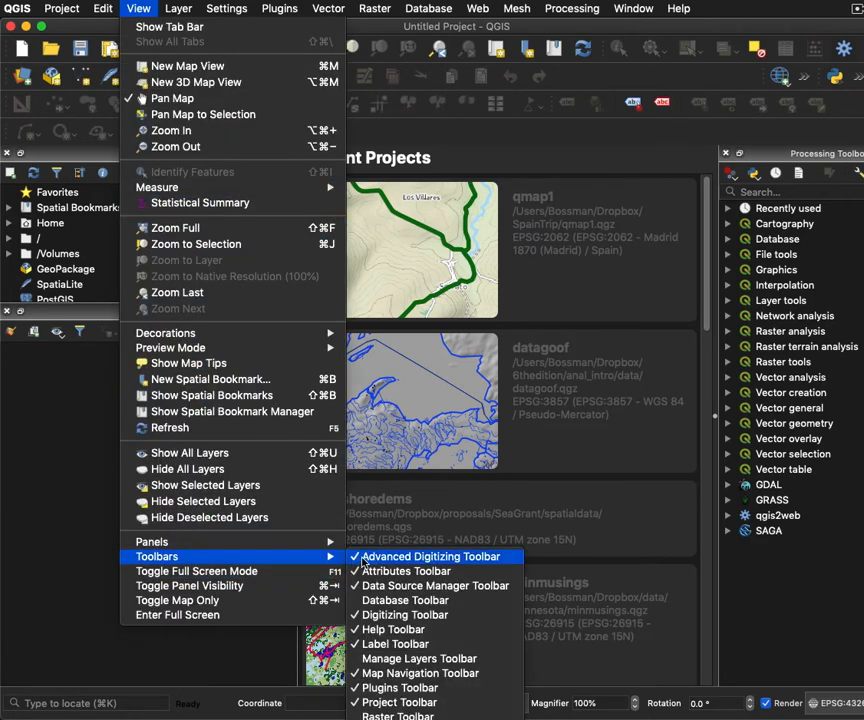
pyautogui.click(362, 562)
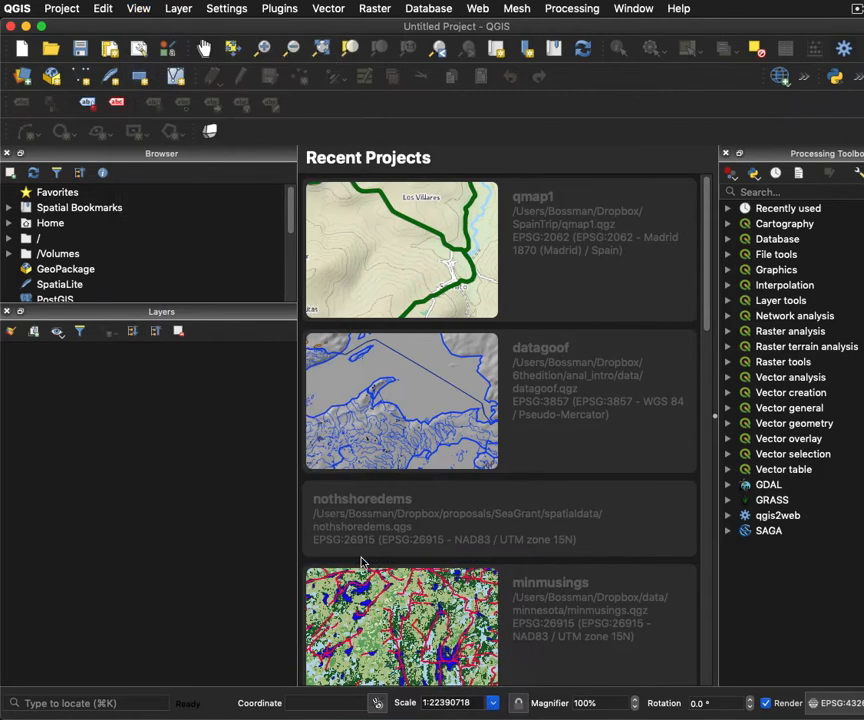
pyautogui.click(139, 9)
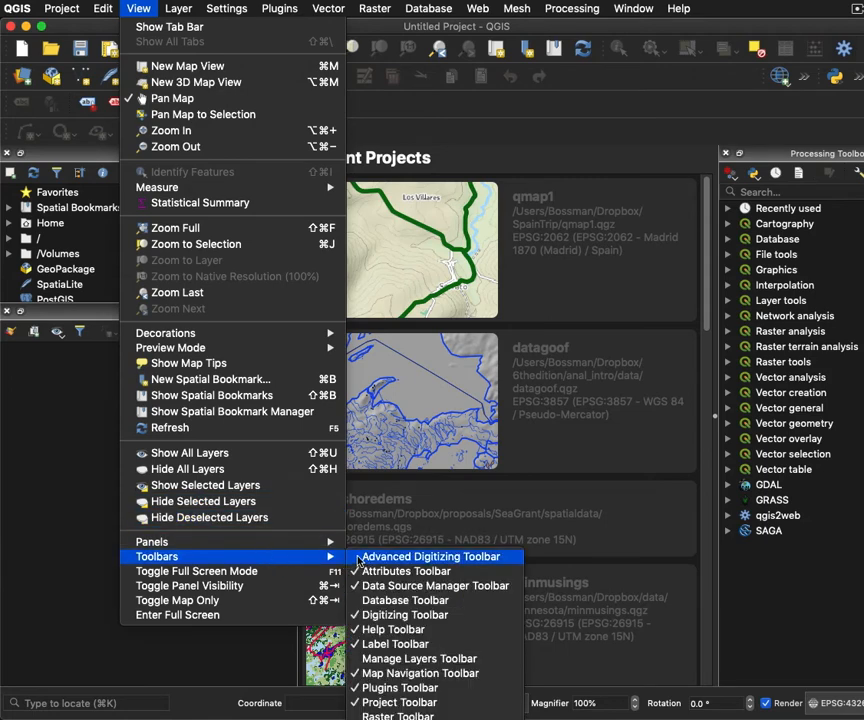
pyautogui.click(359, 561)
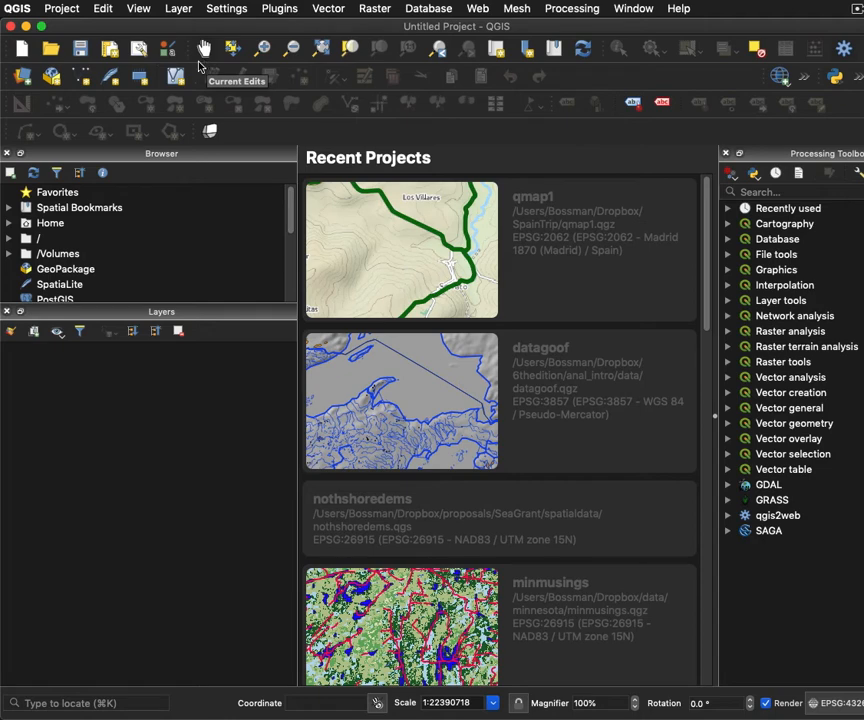
# - Close the Processing Toolbox panel and create a new empty project
pyautogui.click(727, 154)
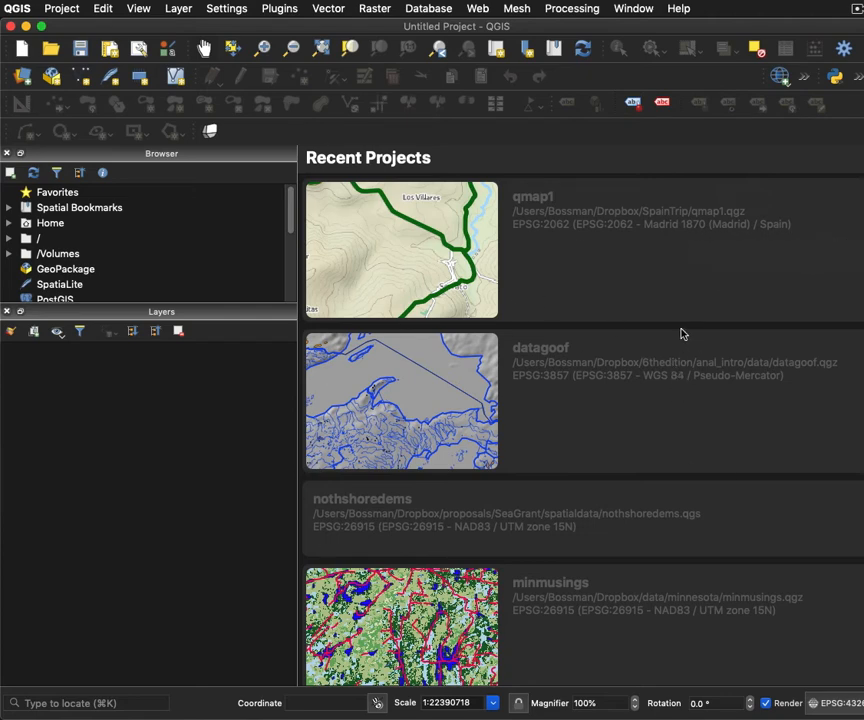
pyautogui.click(22, 49)
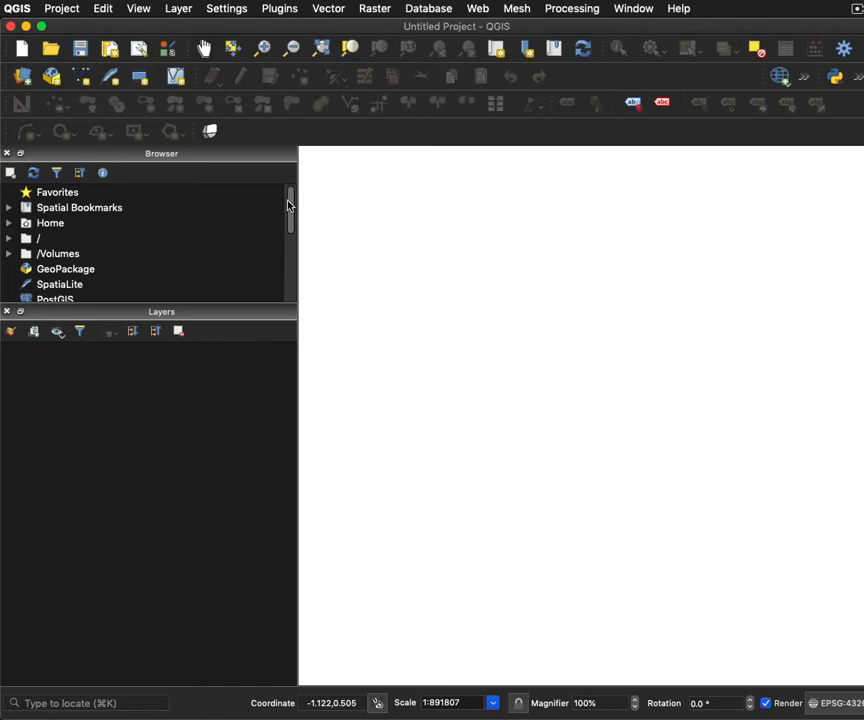
# - Hide the Browser panel and show it again above the Layers panel
pyautogui.moveTo(290, 205); pyautogui.dragTo(295, 264)
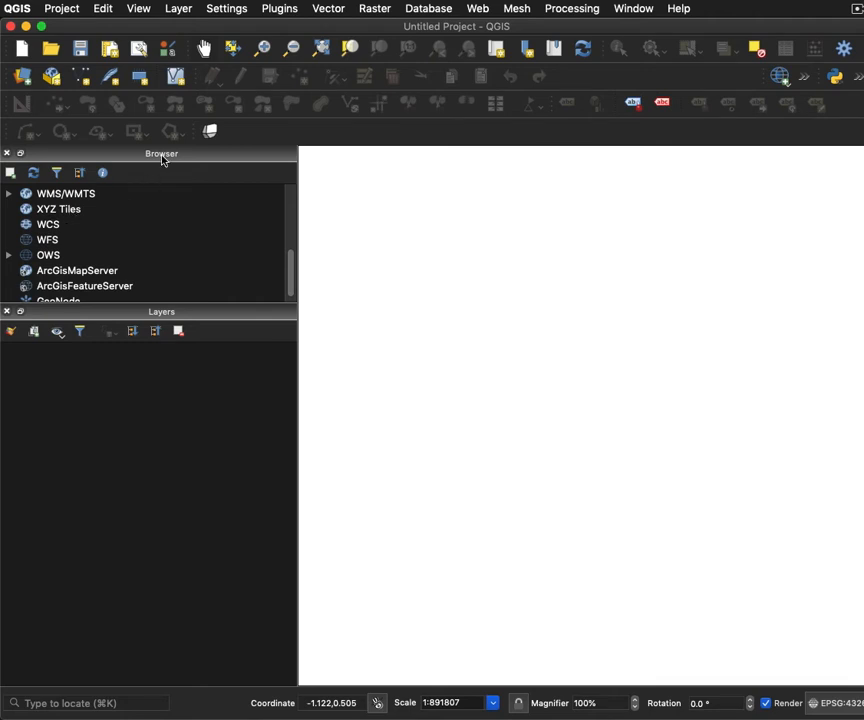
pyautogui.click(177, 9)
pyautogui.moveTo(152, 10)
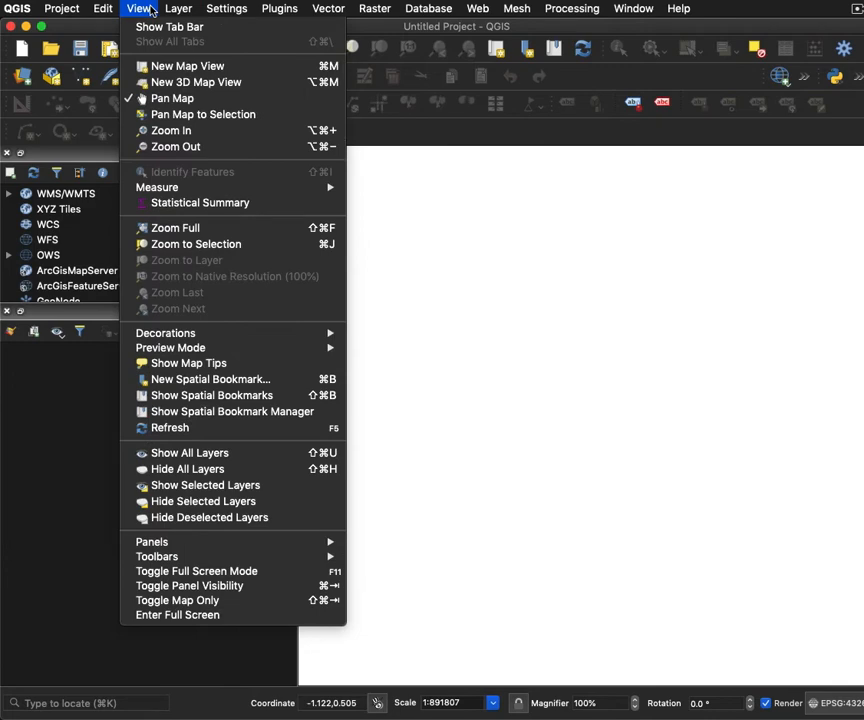
pyautogui.moveTo(266, 548)
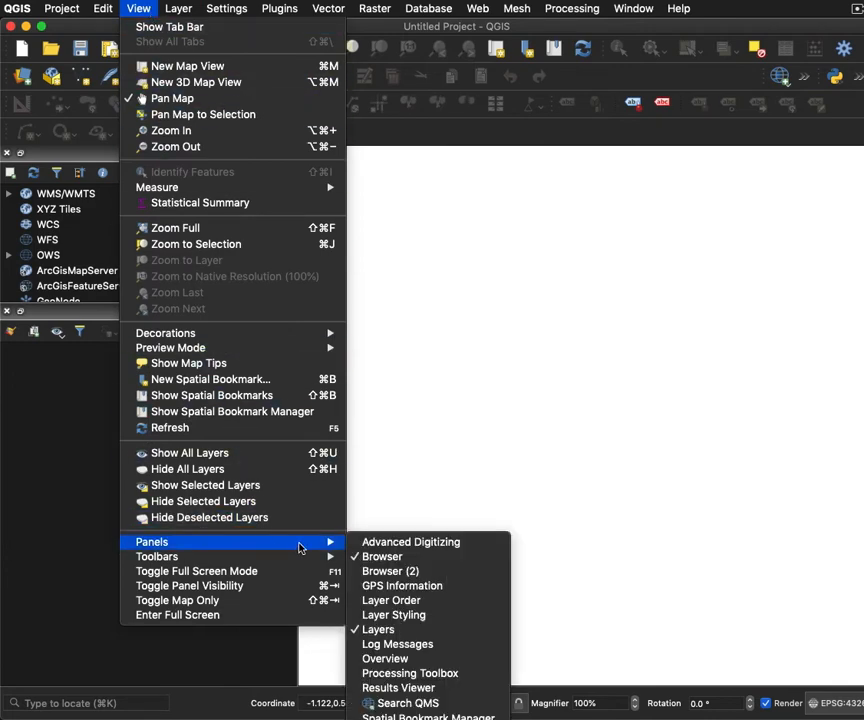
pyautogui.click(370, 557)
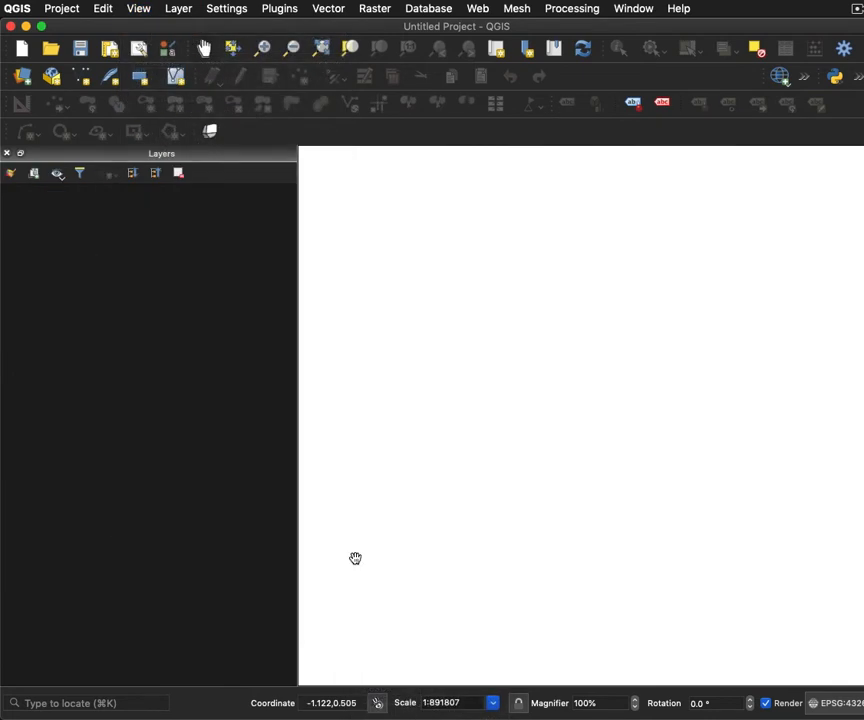
pyautogui.click(139, 9)
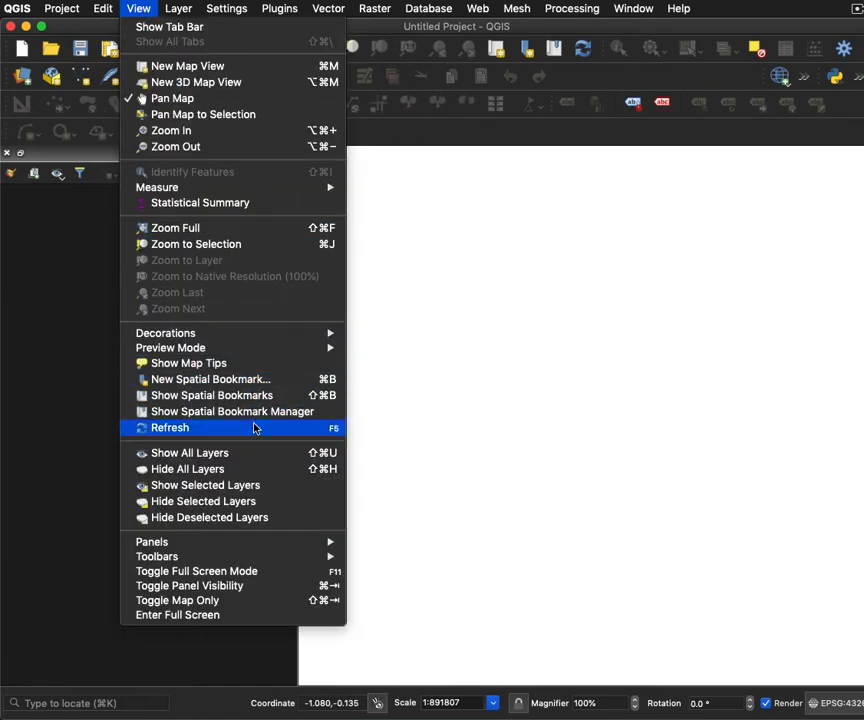
pyautogui.moveTo(289, 546)
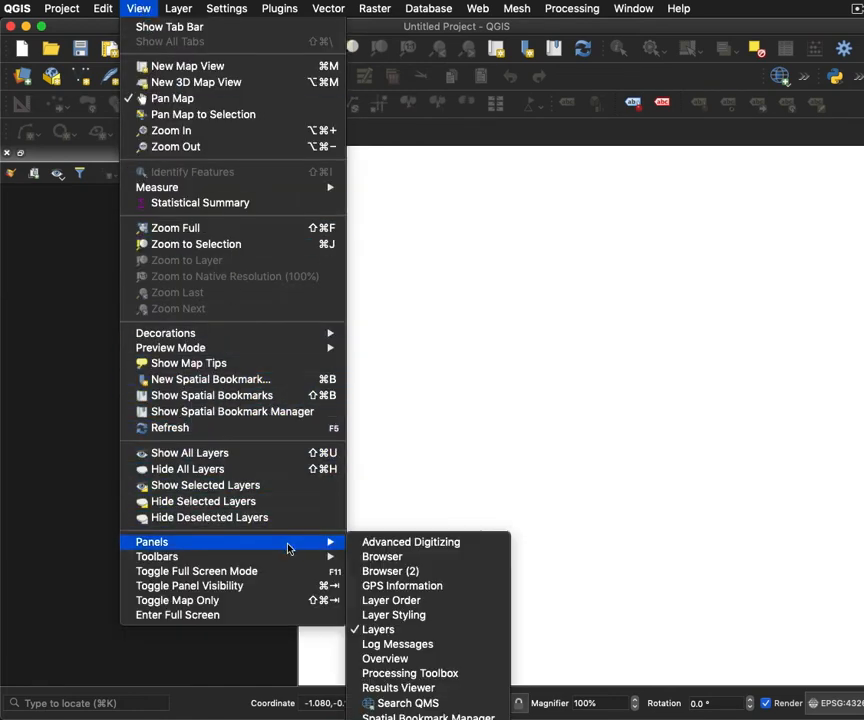
pyautogui.click(368, 558)
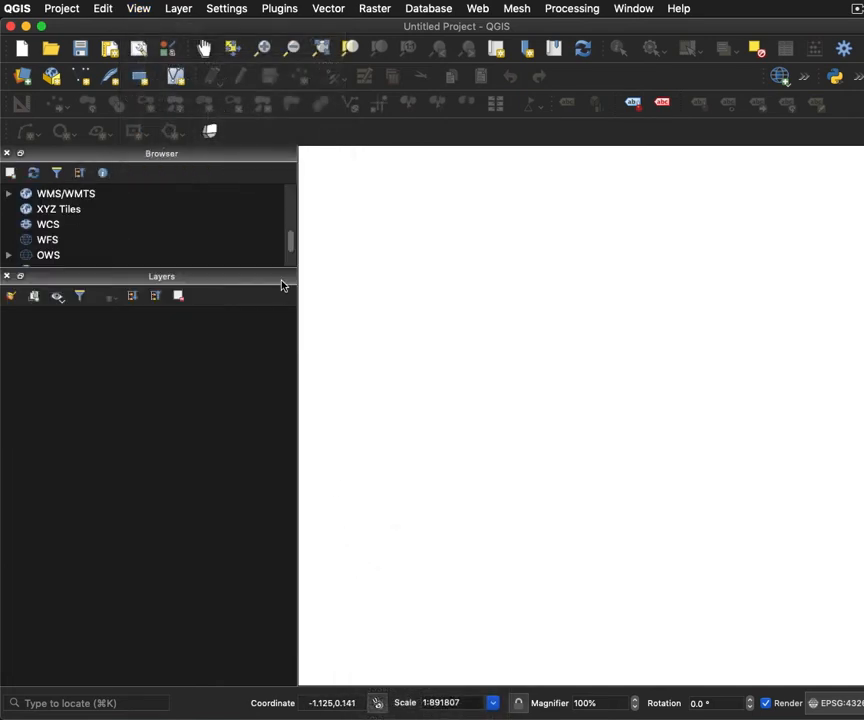
# - Start a new XYZ Tiles connection and name it Google Maps
pyautogui.click(68, 214)
pyautogui.rightClick(68, 214)
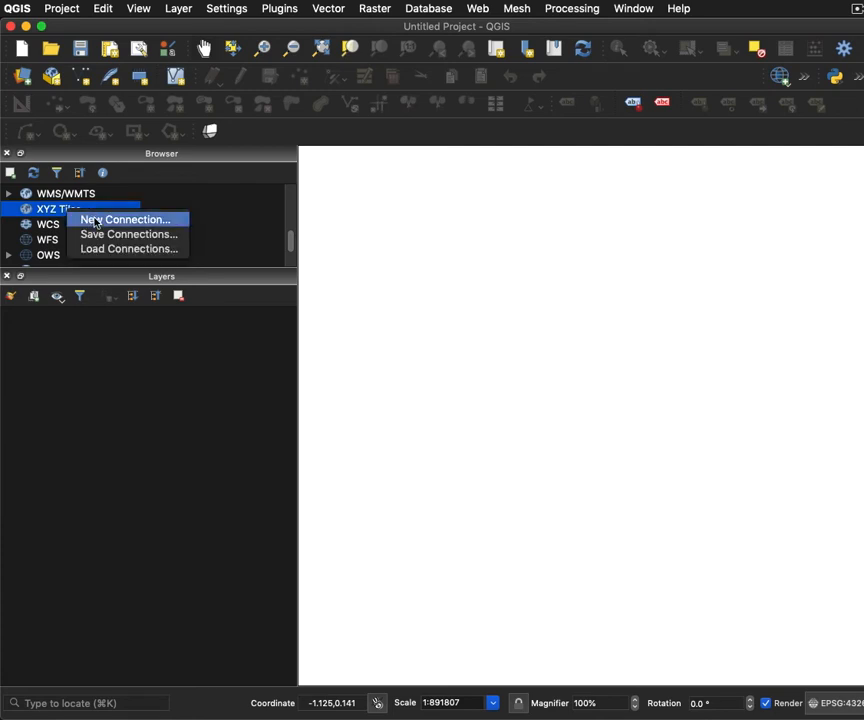
pyautogui.click(96, 220)
pyautogui.moveTo(615, 212); pyautogui.dragTo(356, 80)
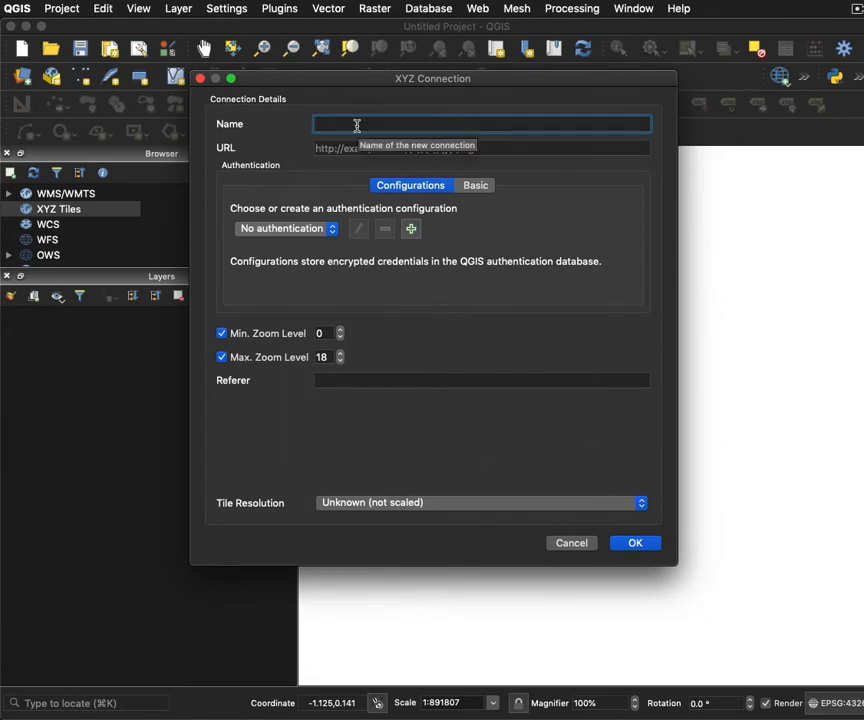
pyautogui.write('Google')
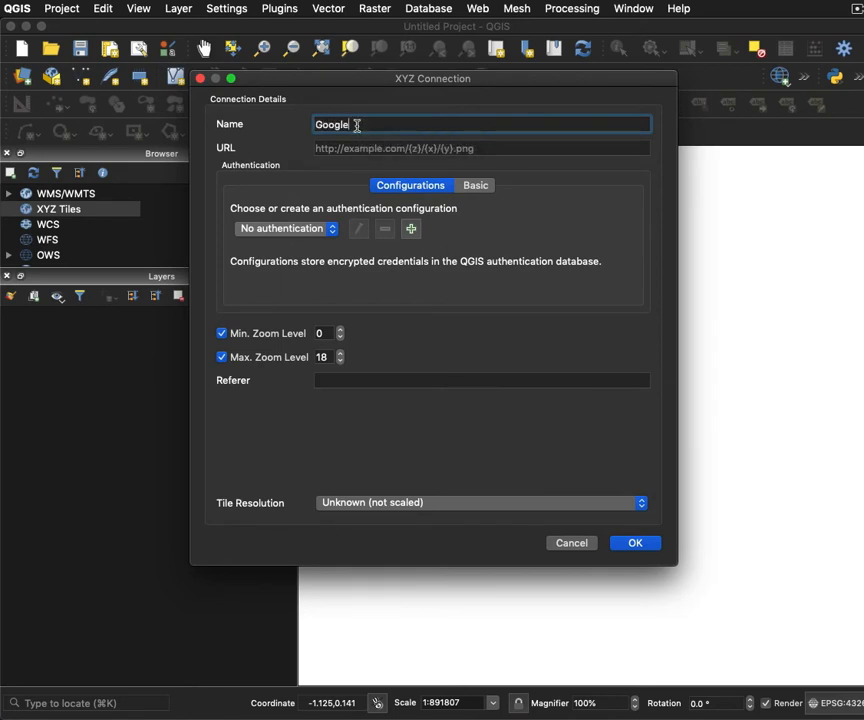
pyautogui.write(' Maps')
pyautogui.press('super+Tab')
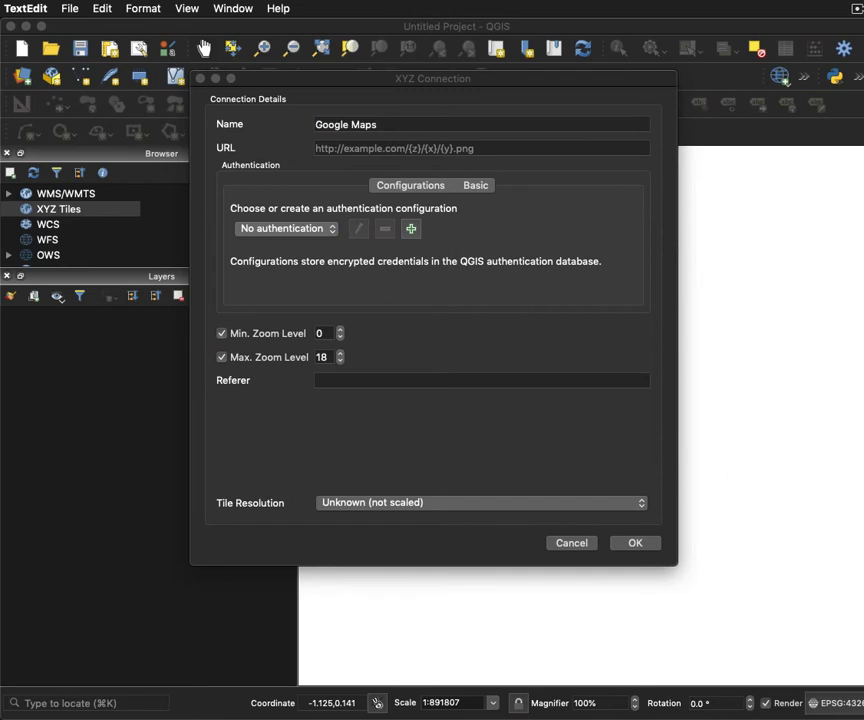
pyautogui.click(352, 146)
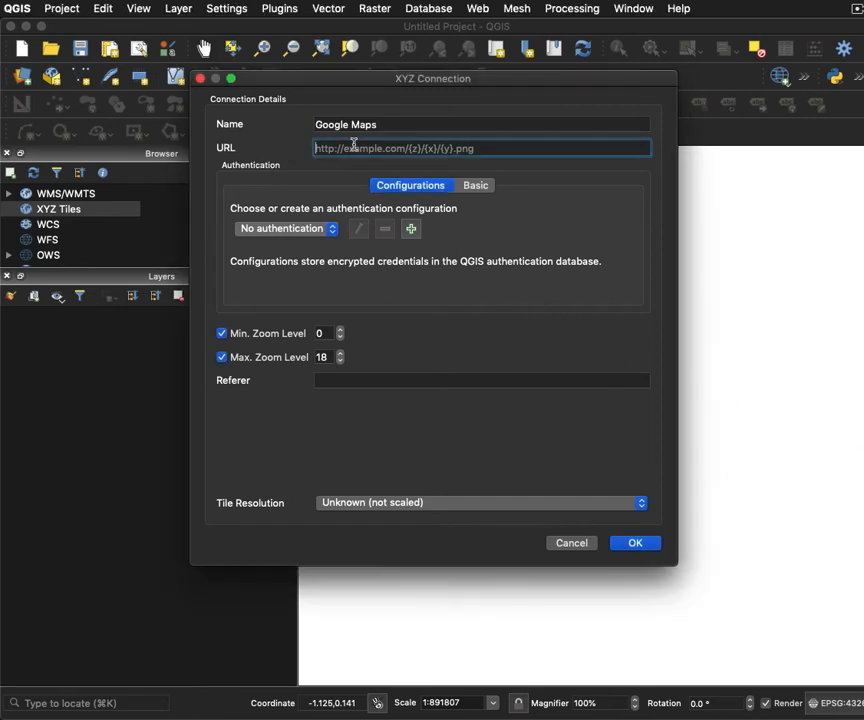
pyautogui.rightClick(354, 146)
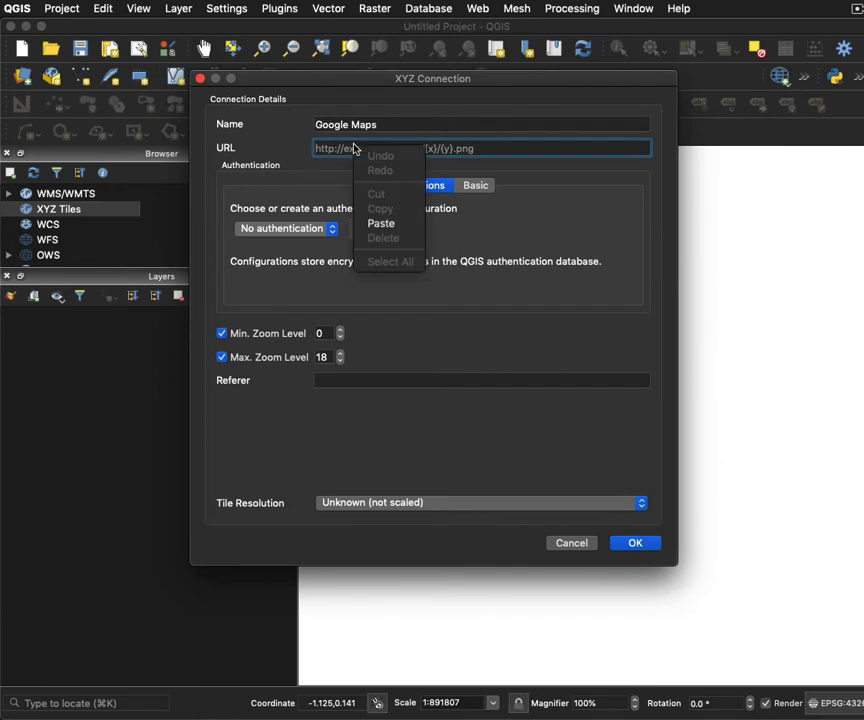
pyautogui.click(400, 222)
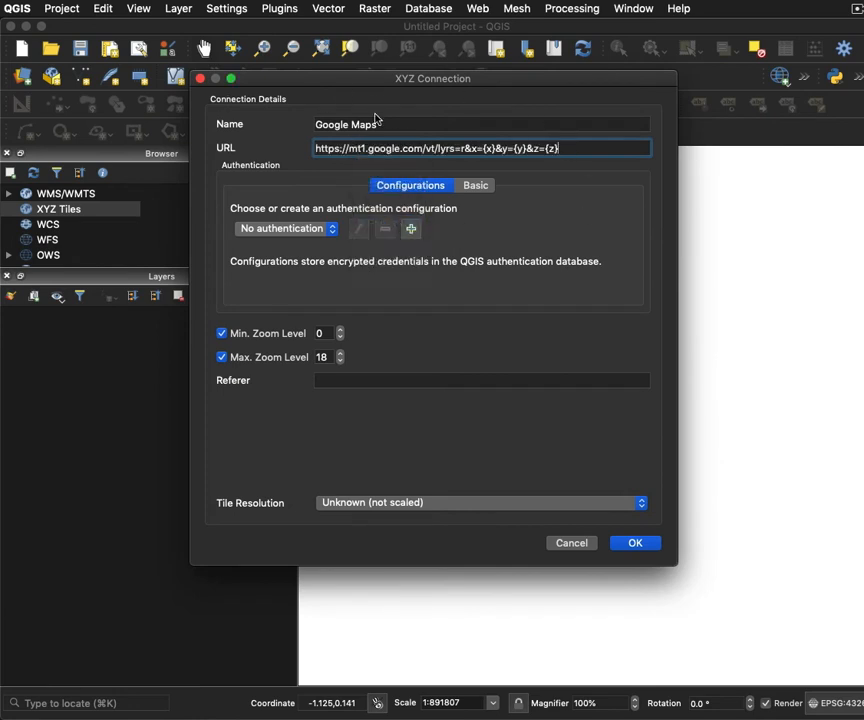
pyautogui.click(637, 543)
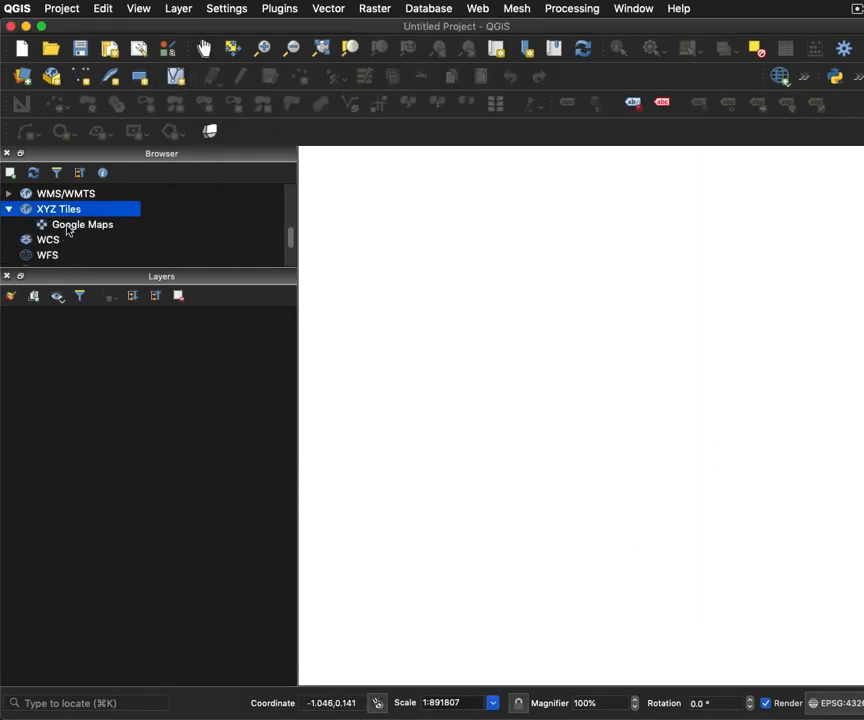
pyautogui.moveTo(68, 231); pyautogui.dragTo(63, 341)
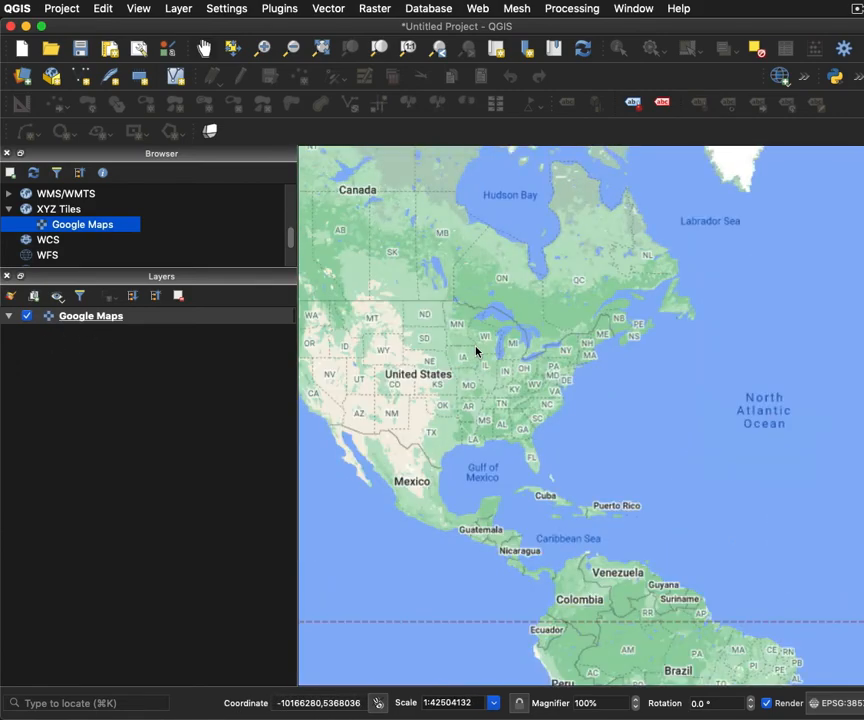
# - Examine the Google Maps basemap in detail along Lake Superior's Minnesota shore around Gooseberry Falls and Split Rock Lighthouse State Parks
pyautogui.scroll(2, 472, 349)
pyautogui.moveTo(469, 272); pyautogui.dragTo(494, 360)
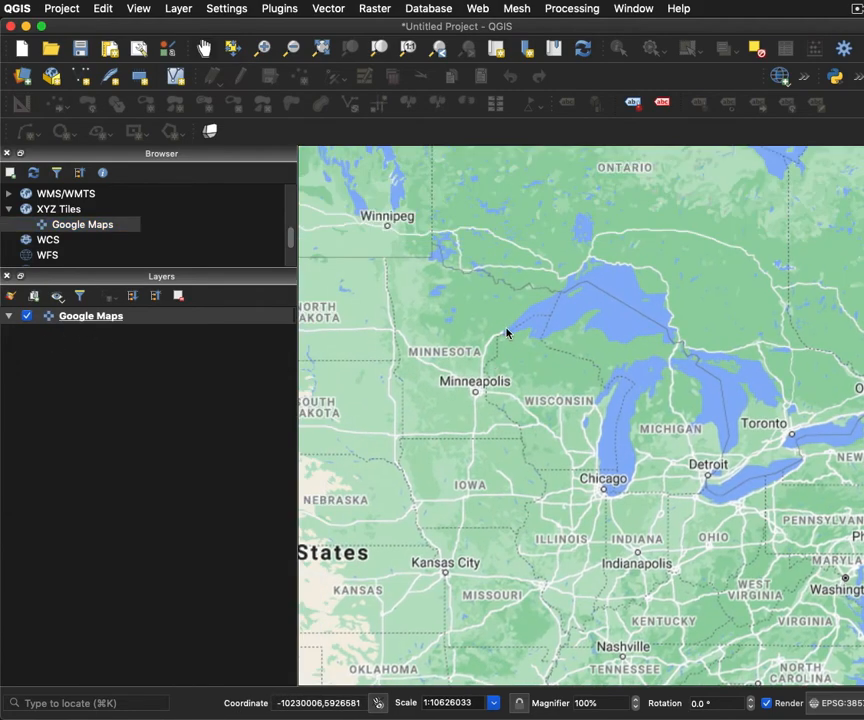
pyautogui.scroll(3, 506, 330)
pyautogui.moveTo(551, 277); pyautogui.dragTo(519, 473)
pyautogui.scroll(2, 602, 432)
pyautogui.scroll(1, 614, 413)
pyautogui.moveTo(679, 361); pyautogui.dragTo(469, 467)
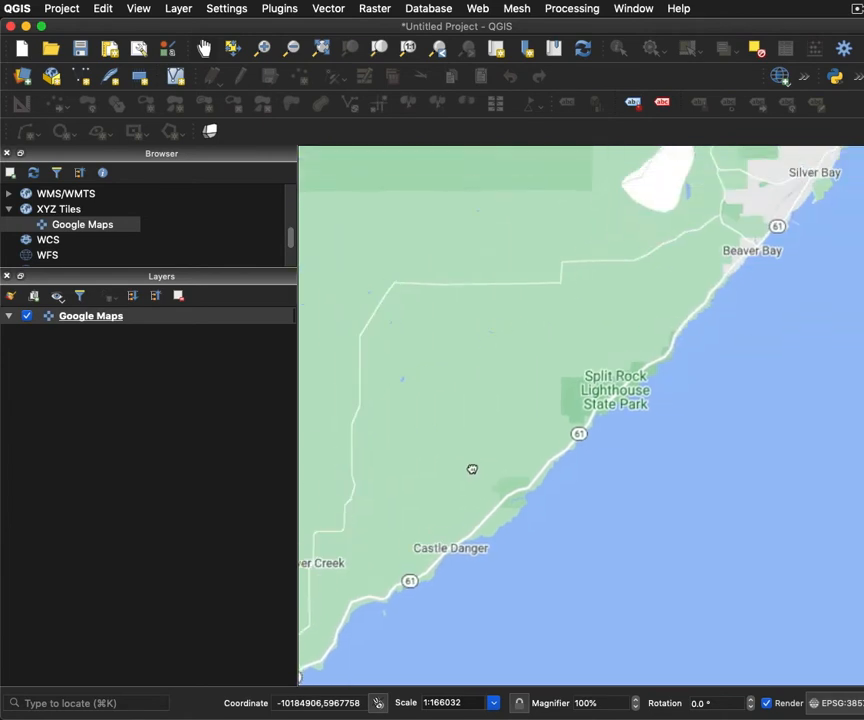
pyautogui.scroll(1, 543, 390)
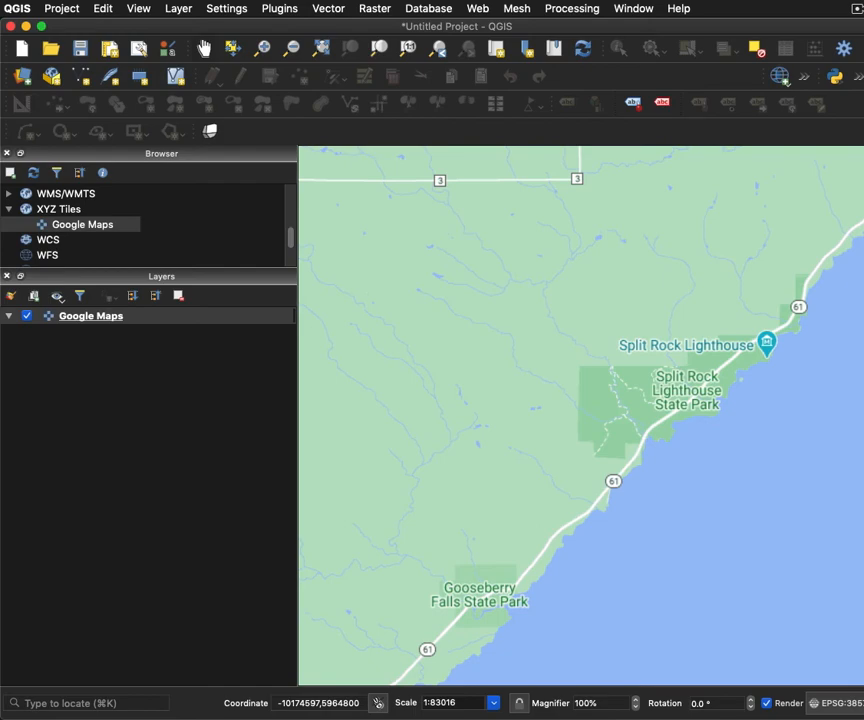
# - Switch to Safari, read the SoCalGIS article "Add Google Maps to QGIS 3" through its list of layer URLs, and return to the search results
pyautogui.click(862, 716)
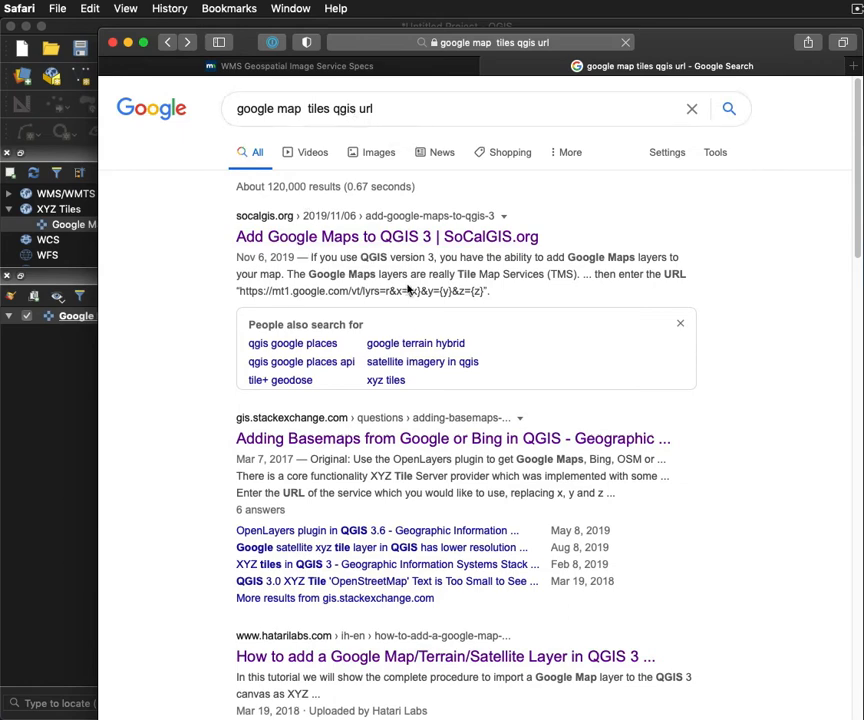
pyautogui.click(362, 238)
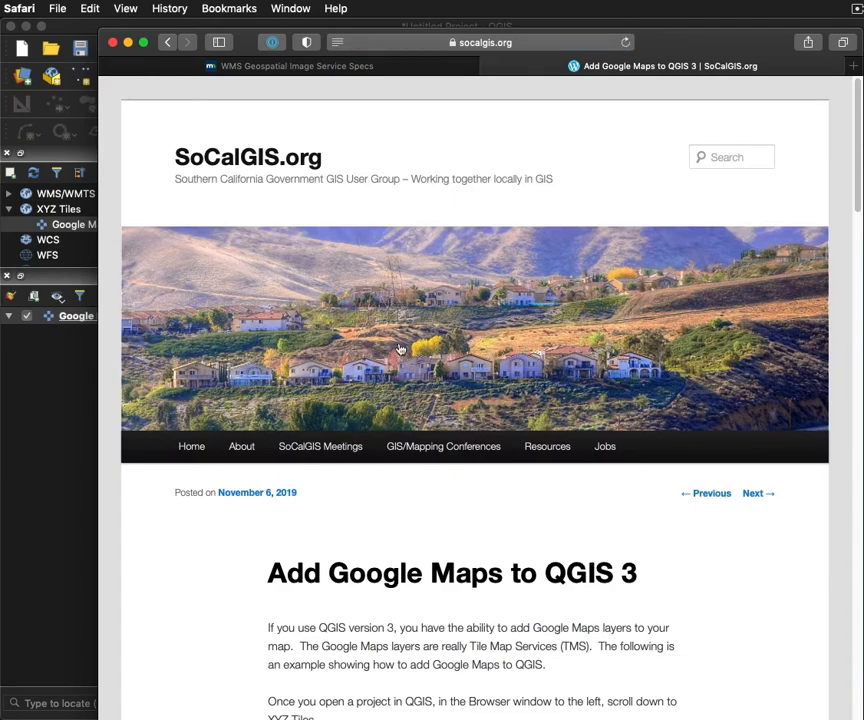
pyautogui.scroll(-2, 398, 347)
pyautogui.scroll(-15, 398, 347)
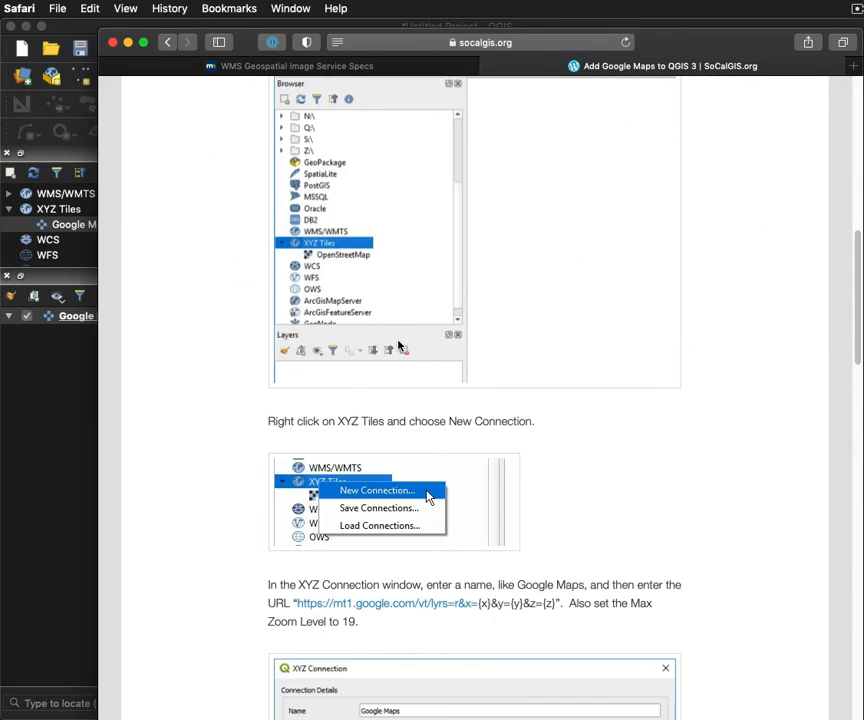
pyautogui.scroll(-2, 398, 346)
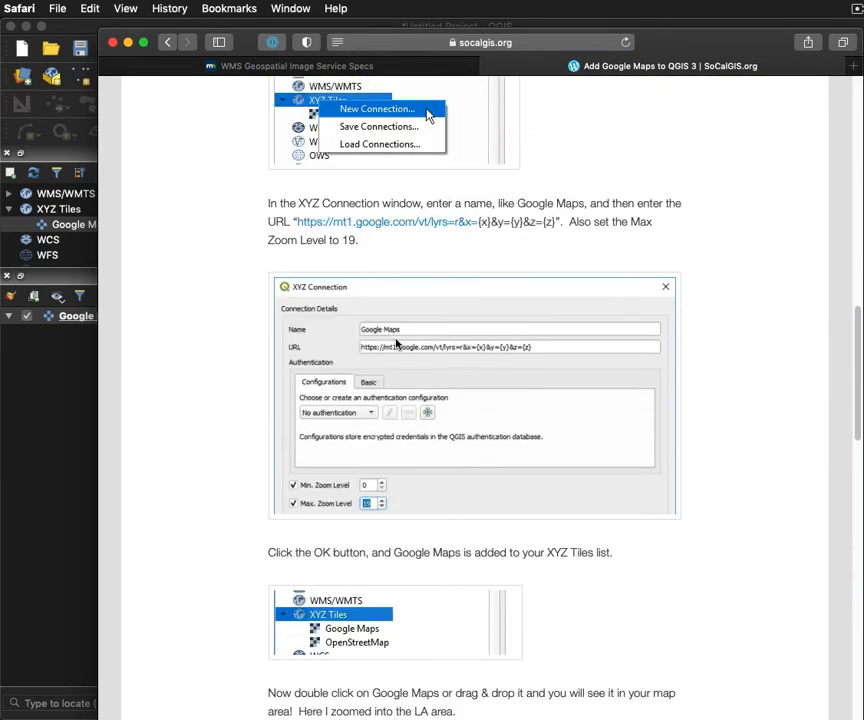
pyautogui.scroll(-13, 396, 344)
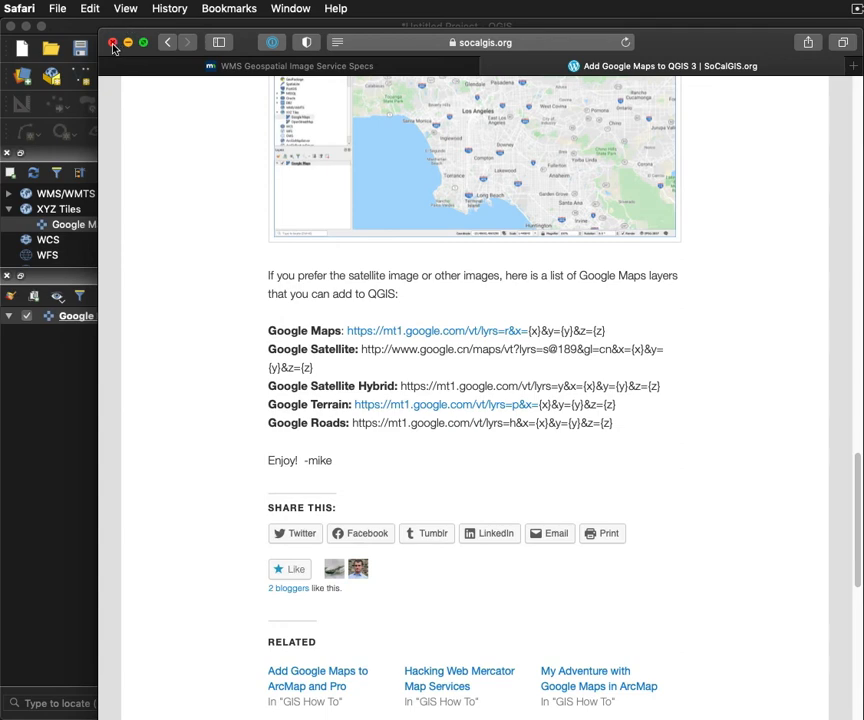
pyautogui.click(167, 43)
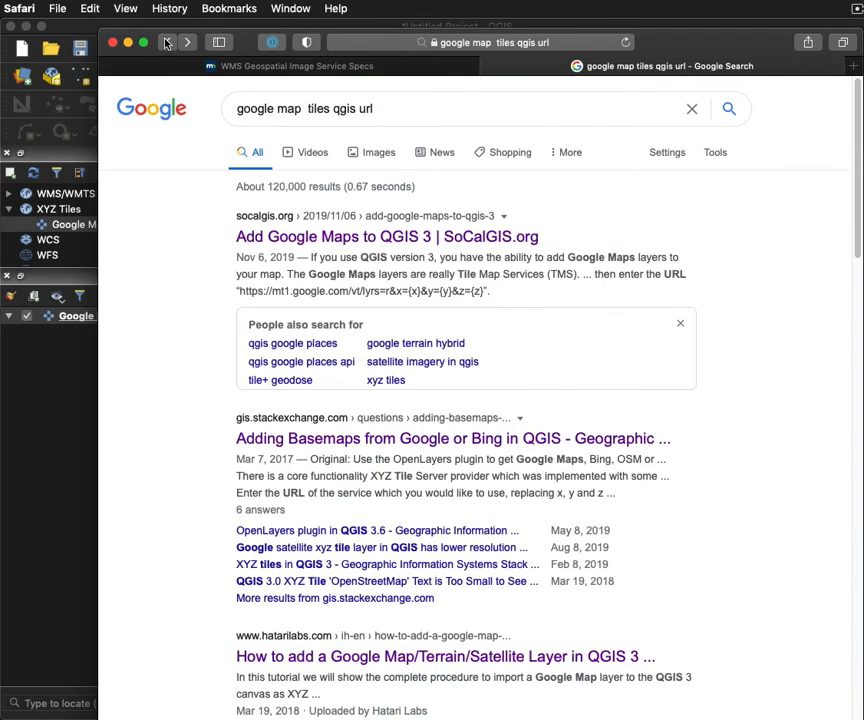
# - Open the Stack Exchange question on adding Google or Bing basemaps, copy the Bing Aerial tile URL, and return to QGIS
pyautogui.click(379, 439)
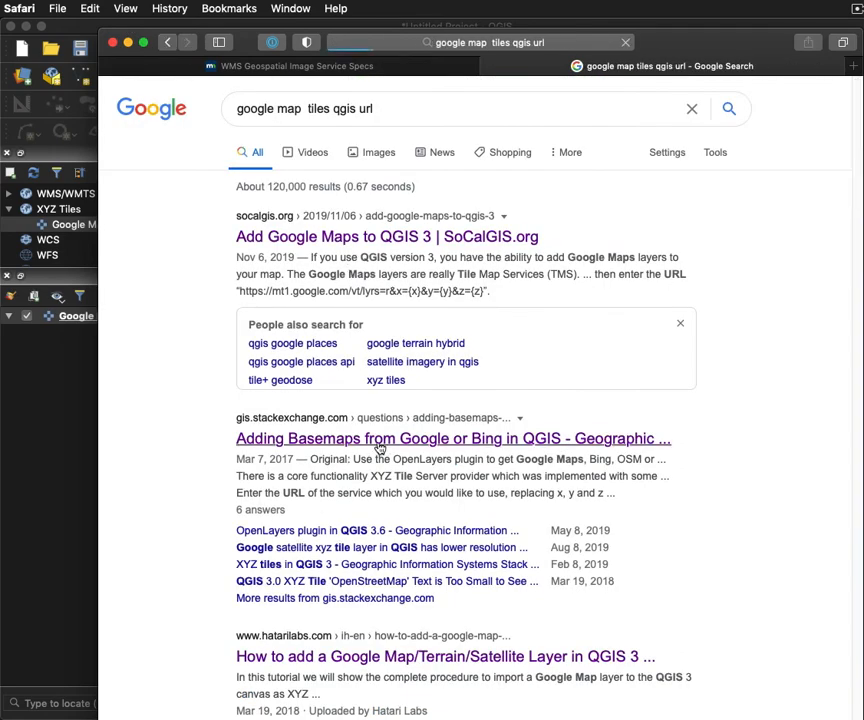
pyautogui.scroll(-6, 378, 447)
pyautogui.scroll(-20, 376, 445)
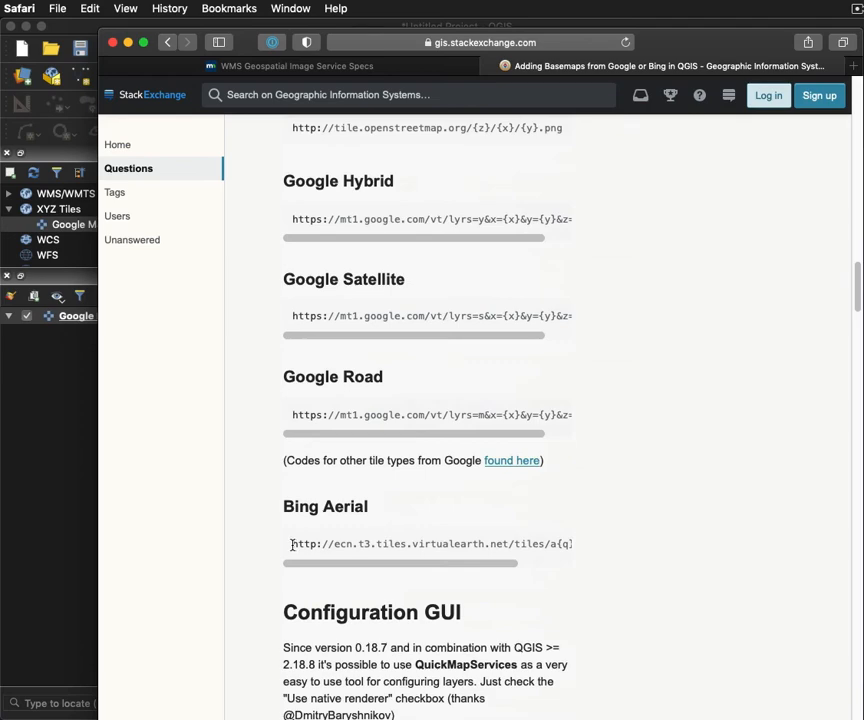
pyautogui.moveTo(292, 544); pyautogui.dragTo(579, 548)
pyautogui.rightClick(457, 546)
pyautogui.click(478, 646)
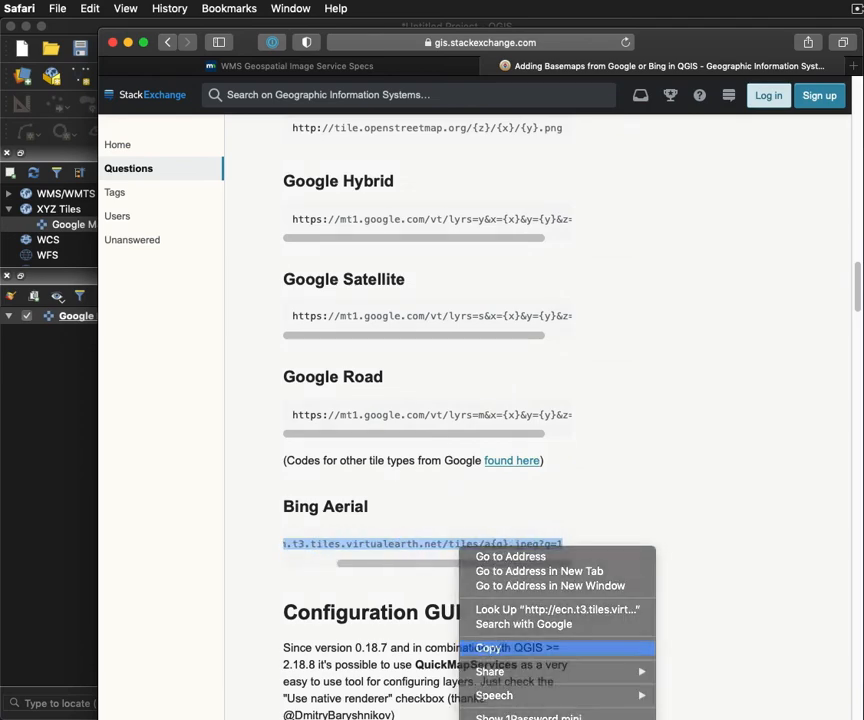
pyautogui.click(128, 42)
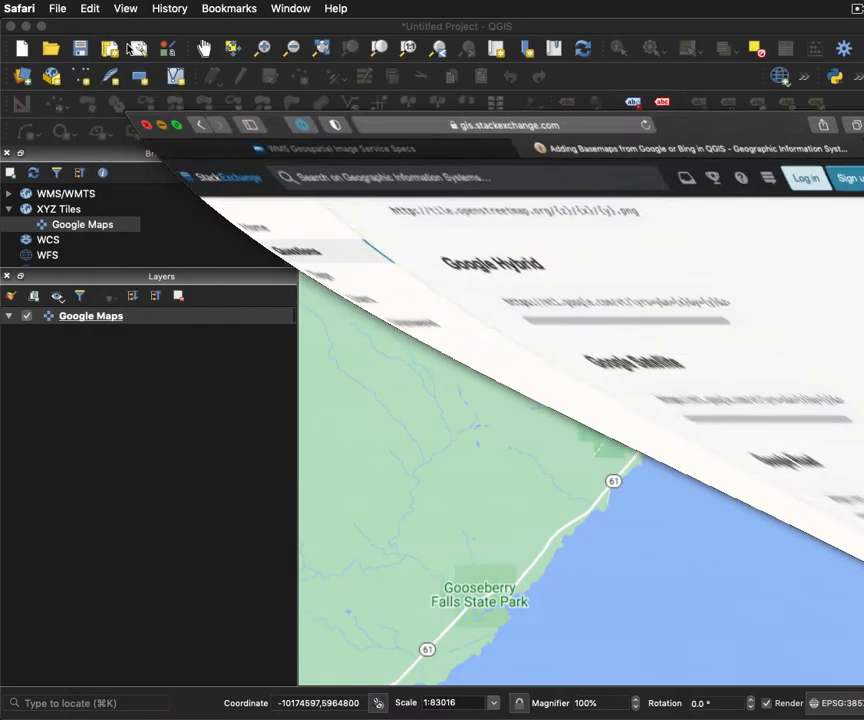
pyautogui.click(72, 210)
pyautogui.rightClick(75, 211)
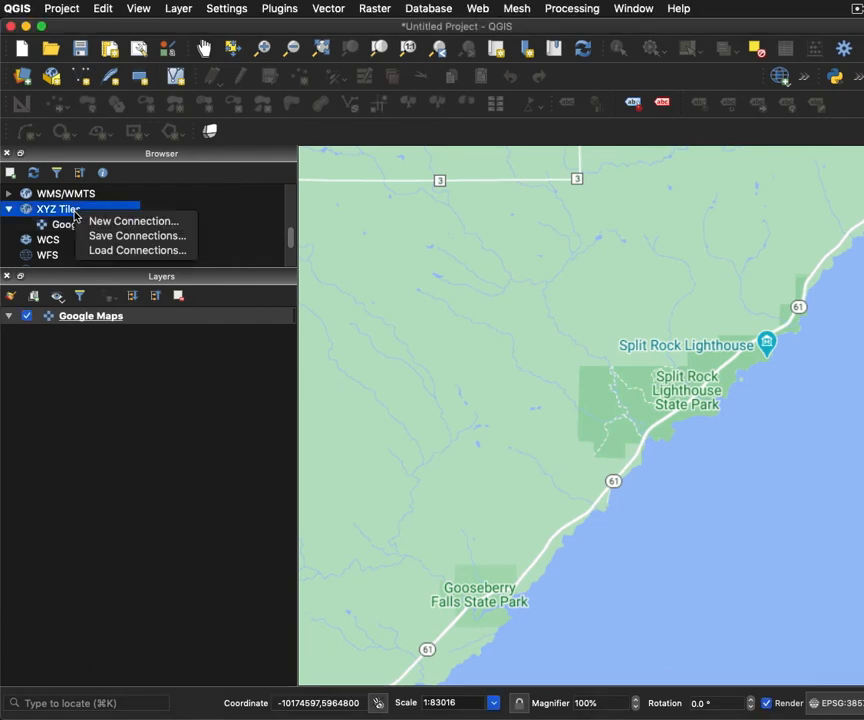
pyautogui.click(112, 222)
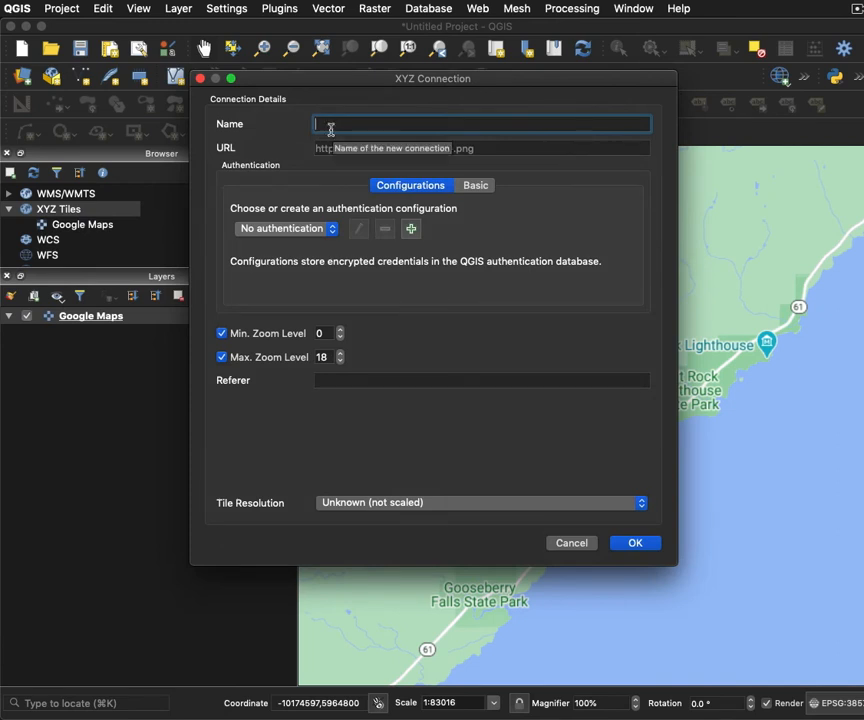
pyautogui.write('Bing A')
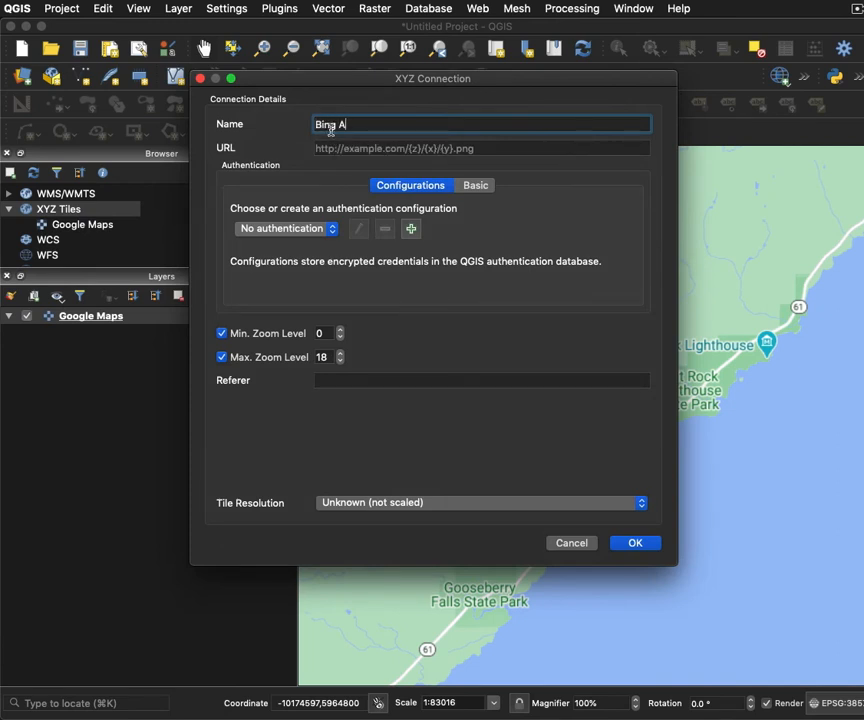
pyautogui.write('erials')
pyautogui.click(337, 150)
pyautogui.rightClick(341, 149)
pyautogui.click(391, 232)
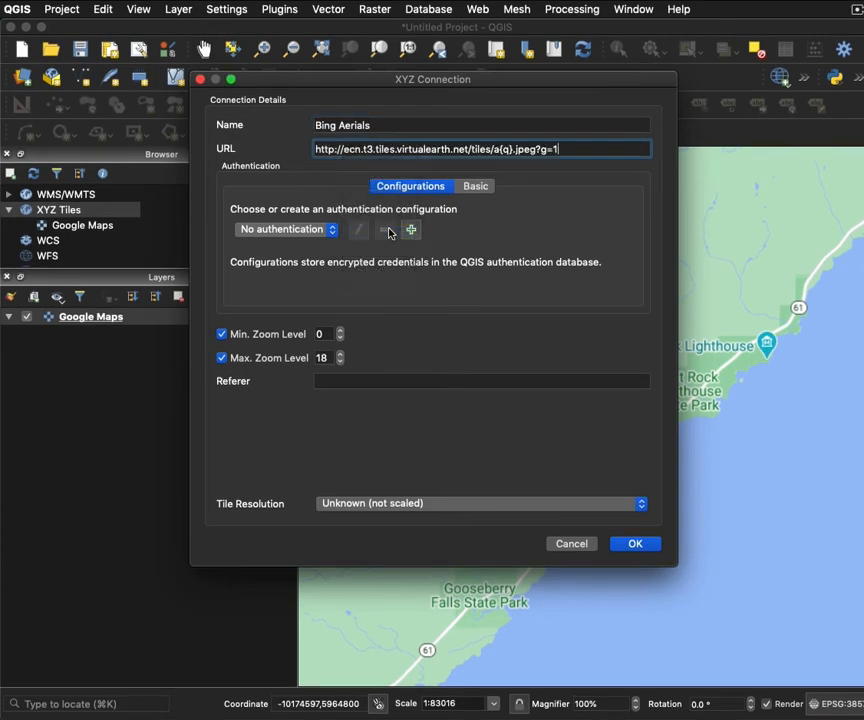
pyautogui.click(635, 544)
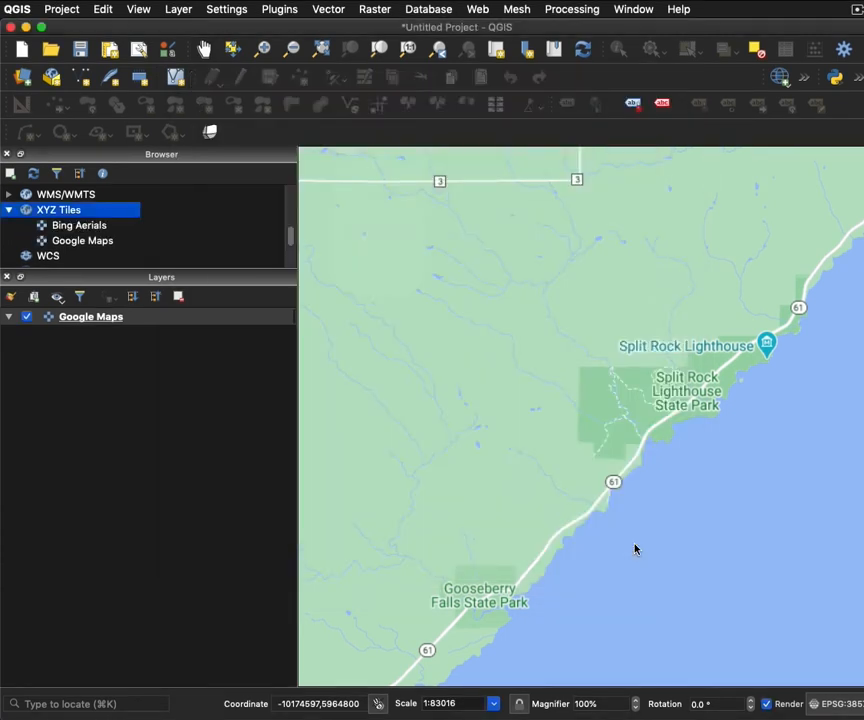
# - Hide the Google Maps layer and add Bing Aerials to the project as a layer, checking its imagery along the Lake Superior shore
pyautogui.click(27, 320)
pyautogui.moveTo(96, 226); pyautogui.dragTo(106, 350)
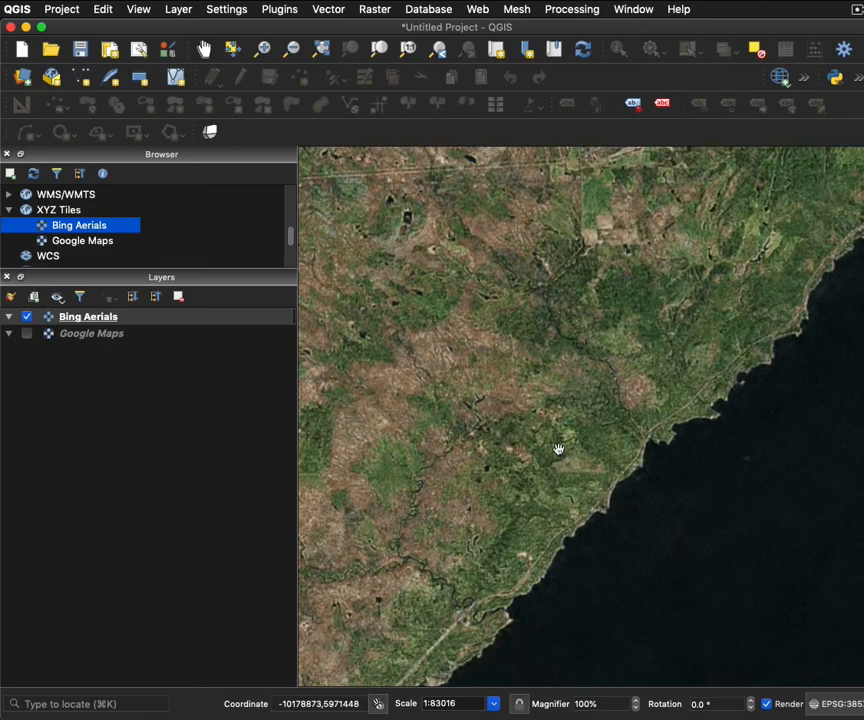
pyautogui.scroll(3, 559, 449)
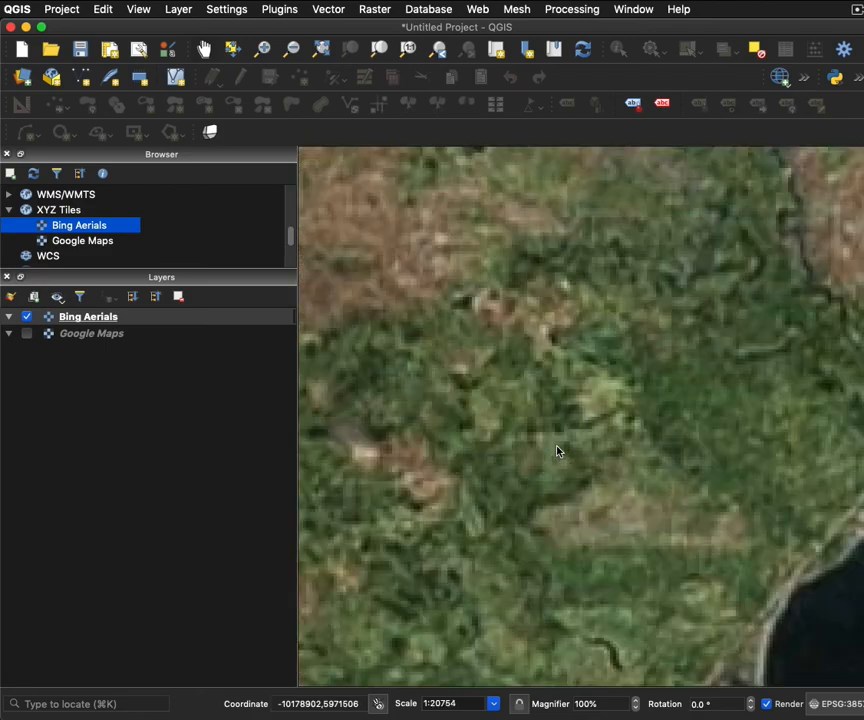
pyautogui.moveTo(748, 500); pyautogui.dragTo(459, 289)
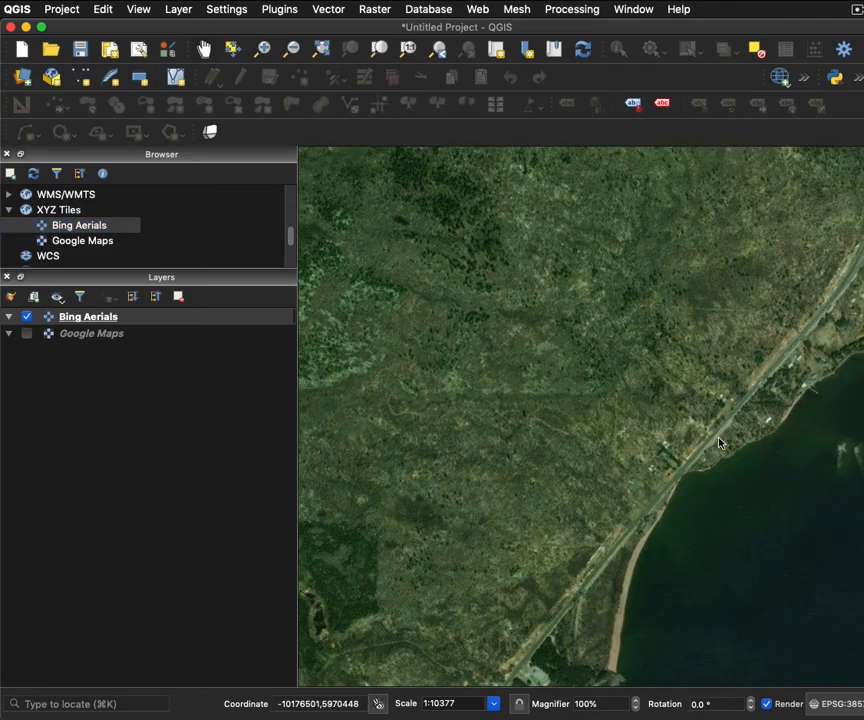
pyautogui.moveTo(720, 440); pyautogui.dragTo(513, 393)
pyautogui.scroll(1, 530, 380)
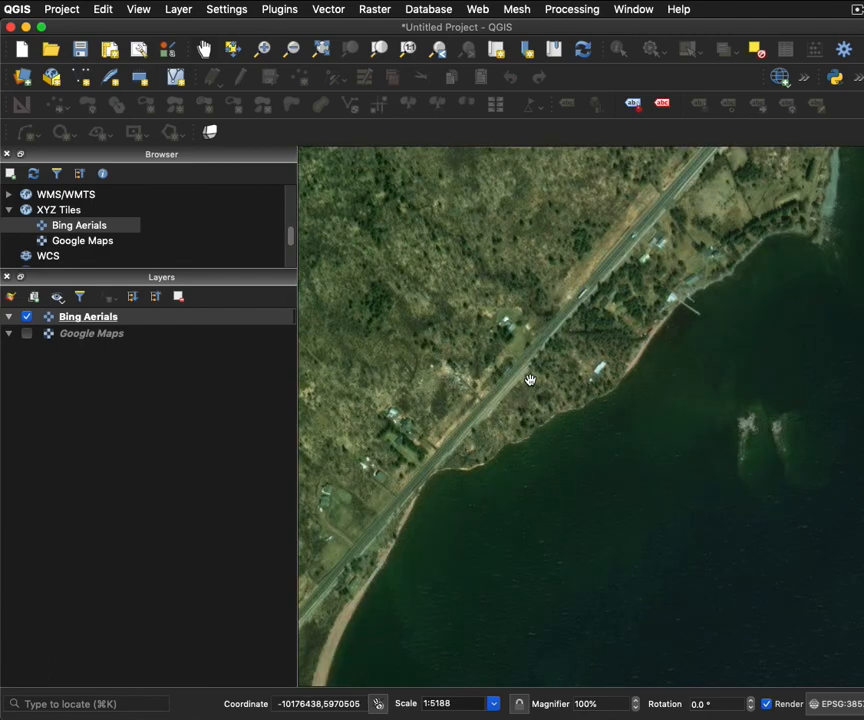
# - Show the Google Maps layer again and compare both basemaps by turning Bing Aerials off and back on
pyautogui.click(27, 333)
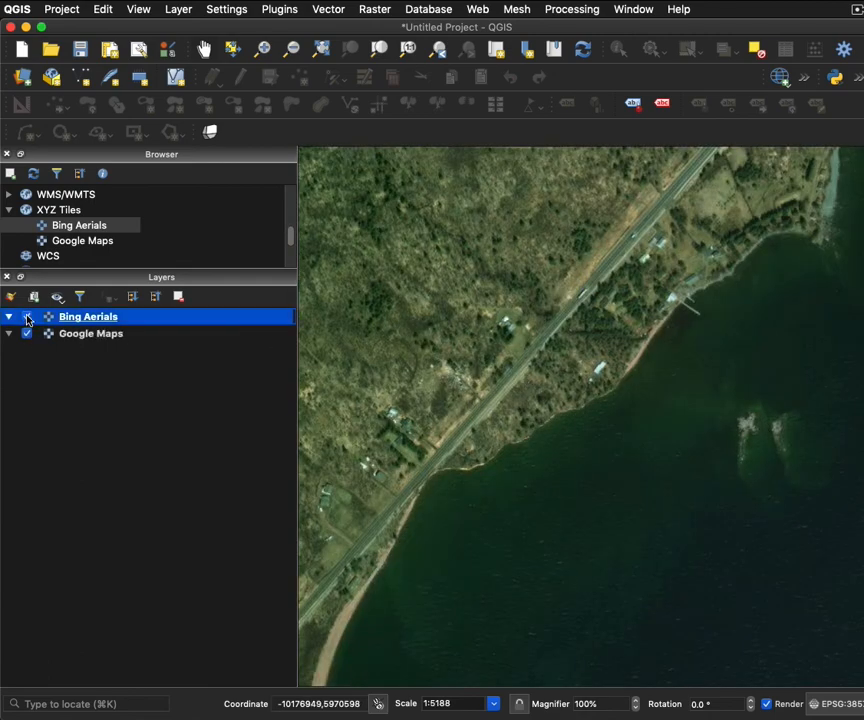
pyautogui.click(27, 318)
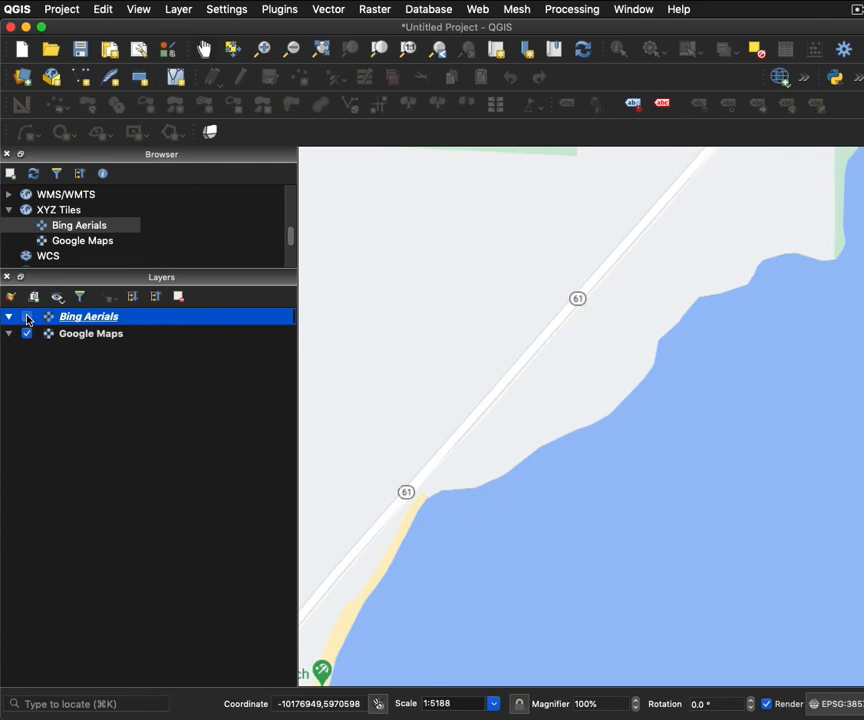
pyautogui.click(27, 317)
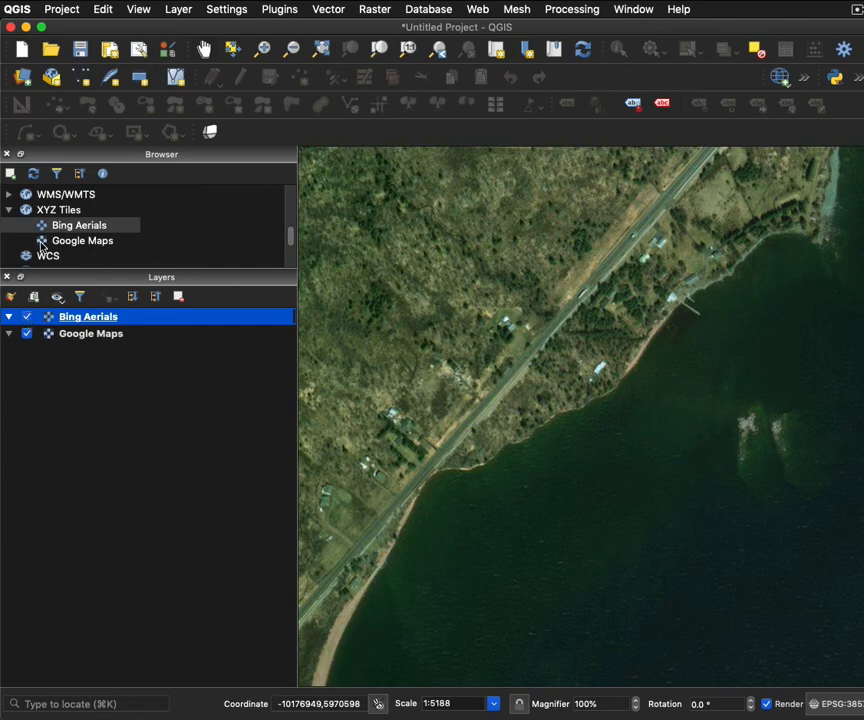
# - Close the Browser panel and look over the Bing aerial imagery along the shoreline and inland
pyautogui.scroll(-2, 592, 392)
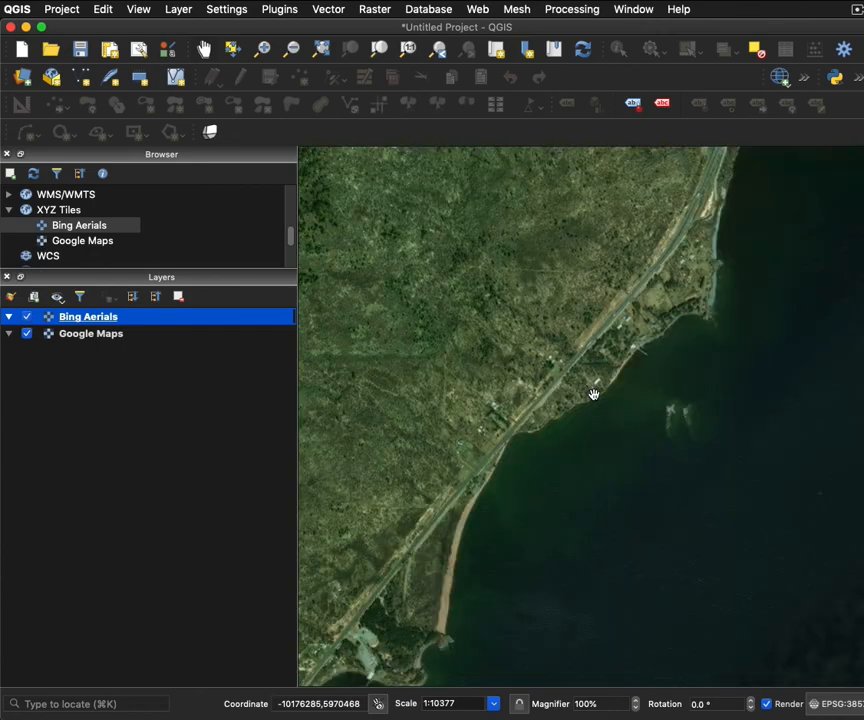
pyautogui.scroll(-1, 591, 390)
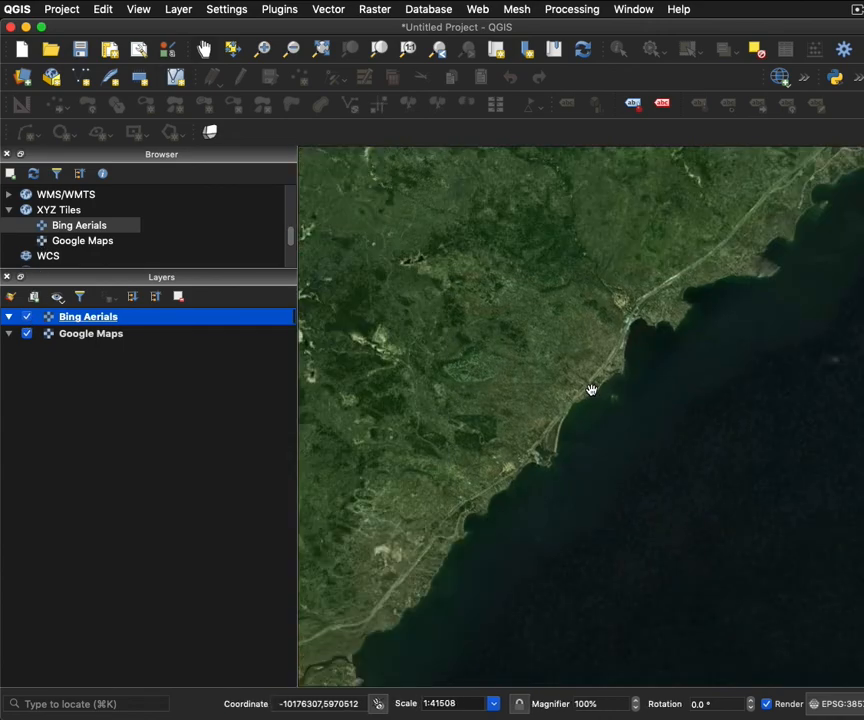
pyautogui.scroll(1, 447, 372)
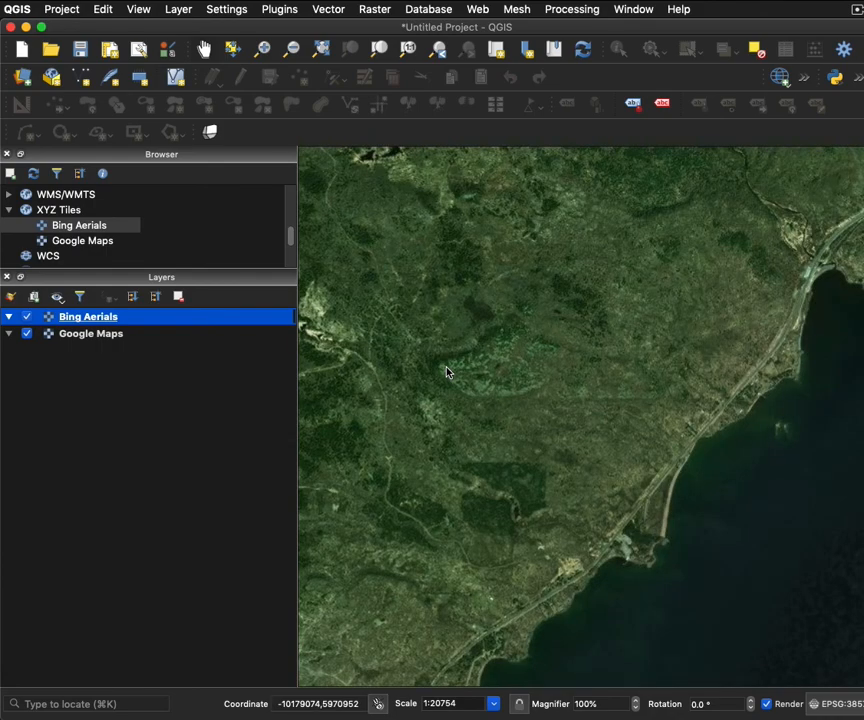
pyautogui.moveTo(704, 353); pyautogui.dragTo(594, 374)
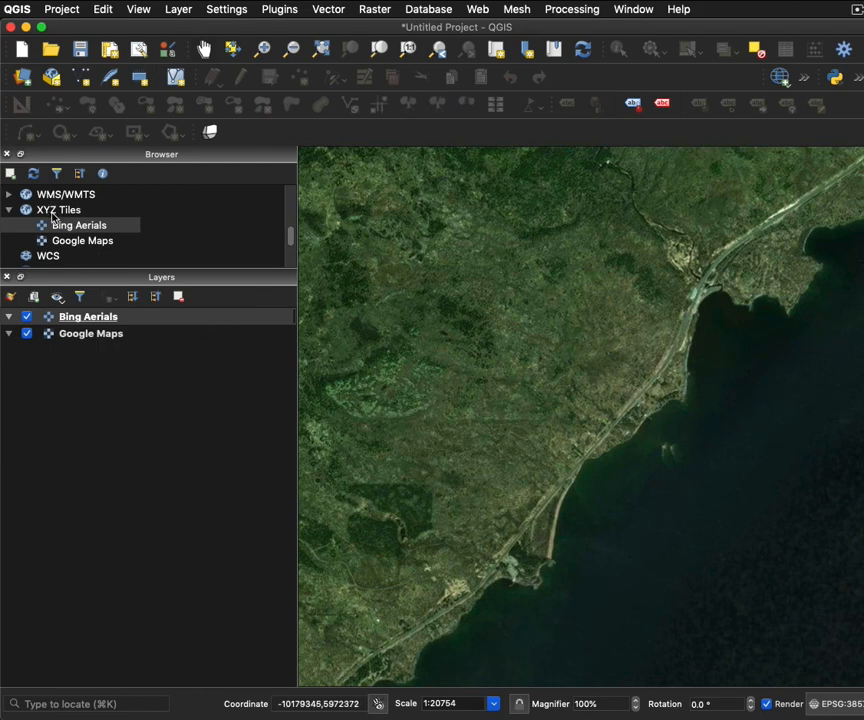
pyautogui.click(7, 154)
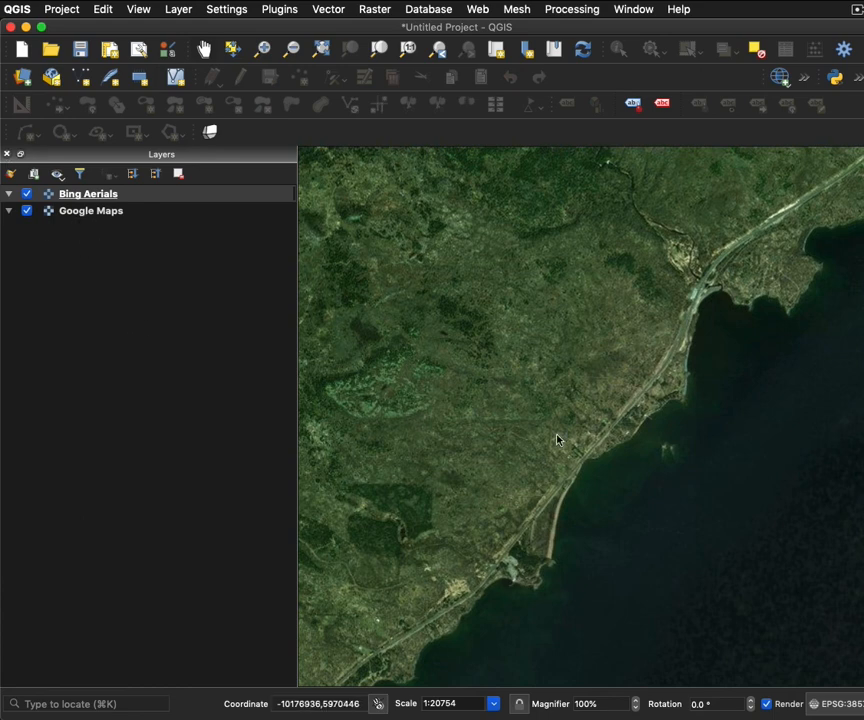
pyautogui.moveTo(557, 440); pyautogui.dragTo(775, 405)
pyautogui.moveTo(536, 532)
pyautogui.mouseDown()
pyautogui.moveTo(577, 420)
pyautogui.moveTo(536, 539)
pyautogui.mouseUp()
pyautogui.moveTo(784, 358); pyautogui.dragTo(777, 489)
pyautogui.scroll(-2, 613, 460)
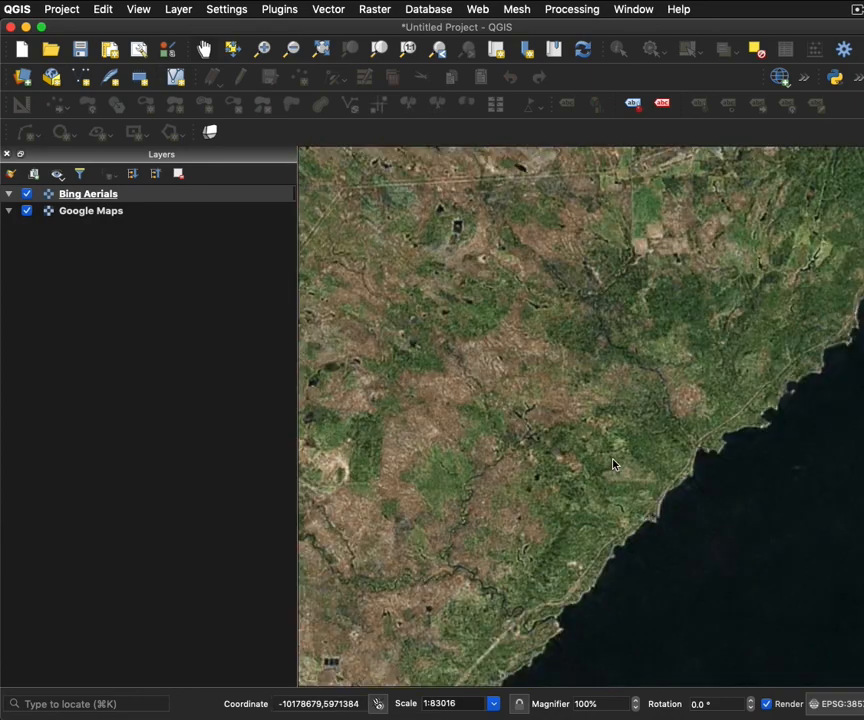